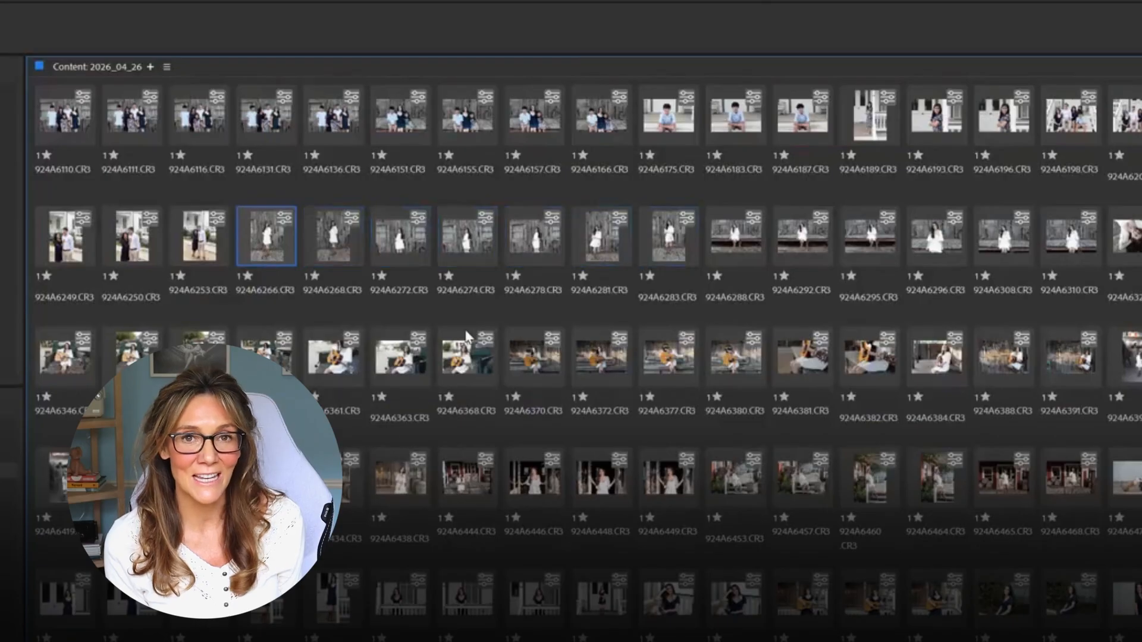
Select the thirteen photos from 924A6266.CR3 through 924A6310.CR3 and open them in Camera Raw
shift+click(1066, 241)
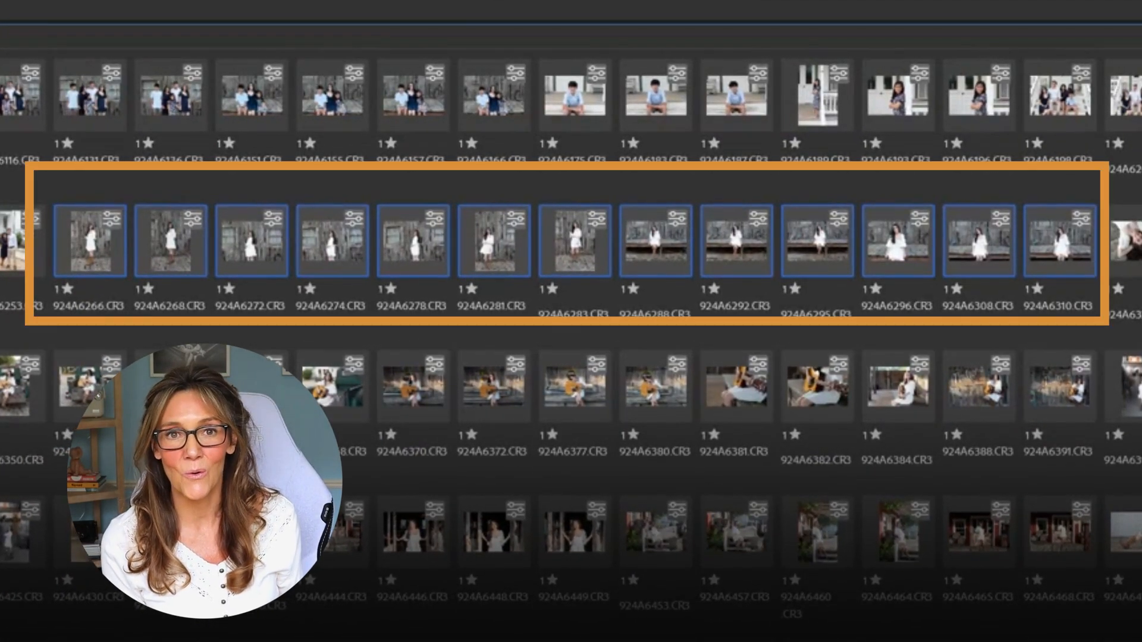
key(ctrl+r)
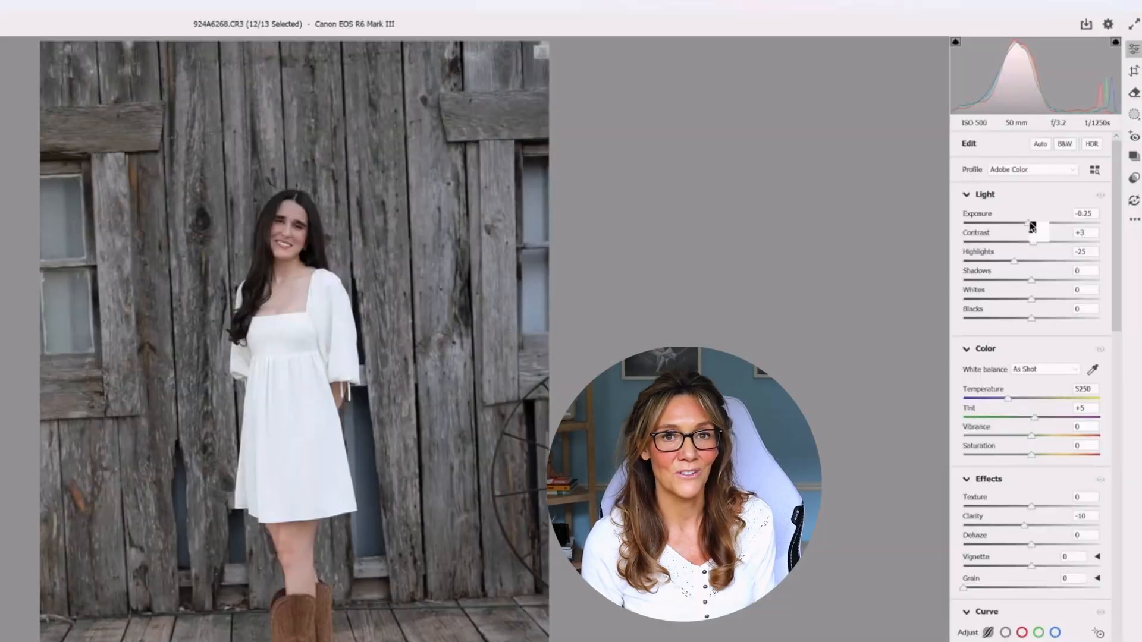
Raise the exposure of the twelve selected photos and fine-tune the exposure of 924A6274.CR3
drag(1032, 227, 1041, 228)
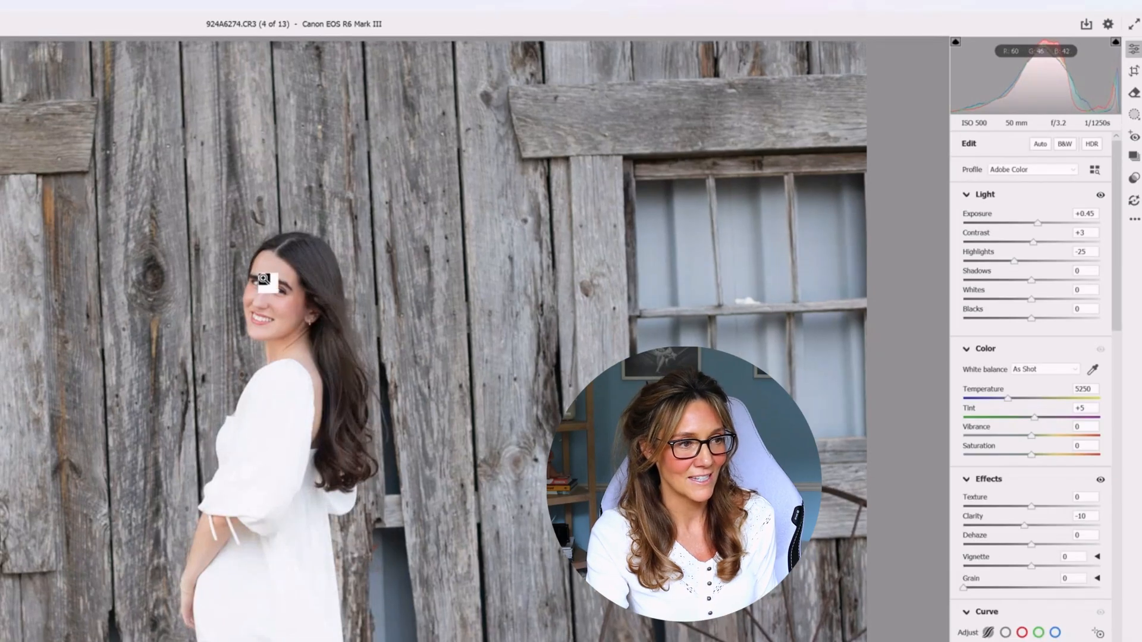
mouse_move(272, 272)
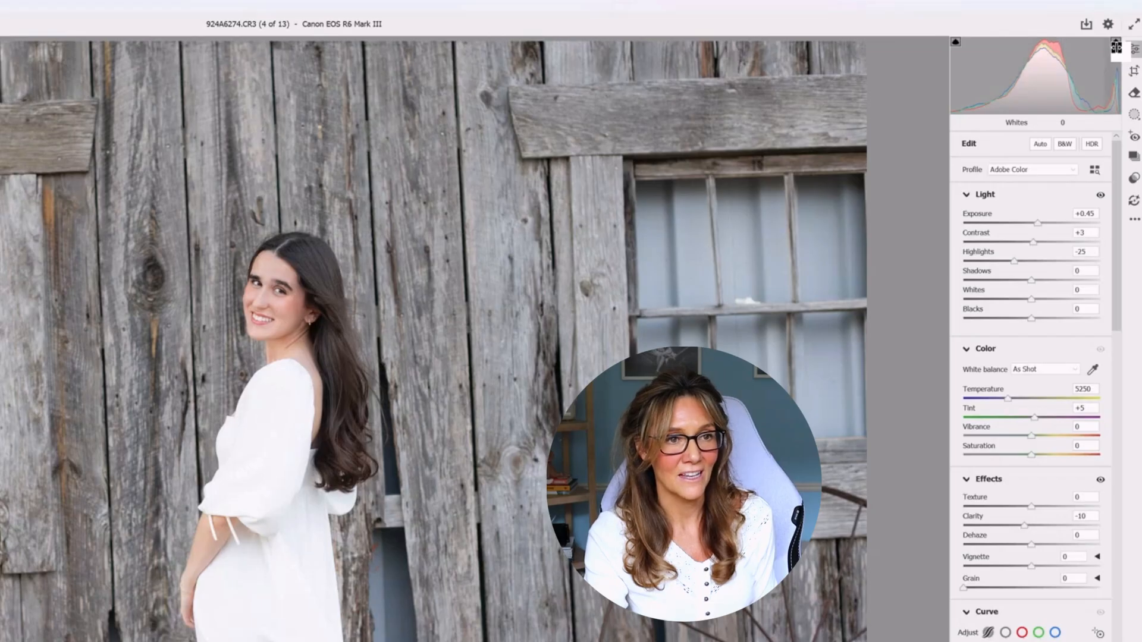
mouse_move(1038, 226)
mouse_down()
mouse_move(1068, 227)
mouse_move(1040, 226)
mouse_up()
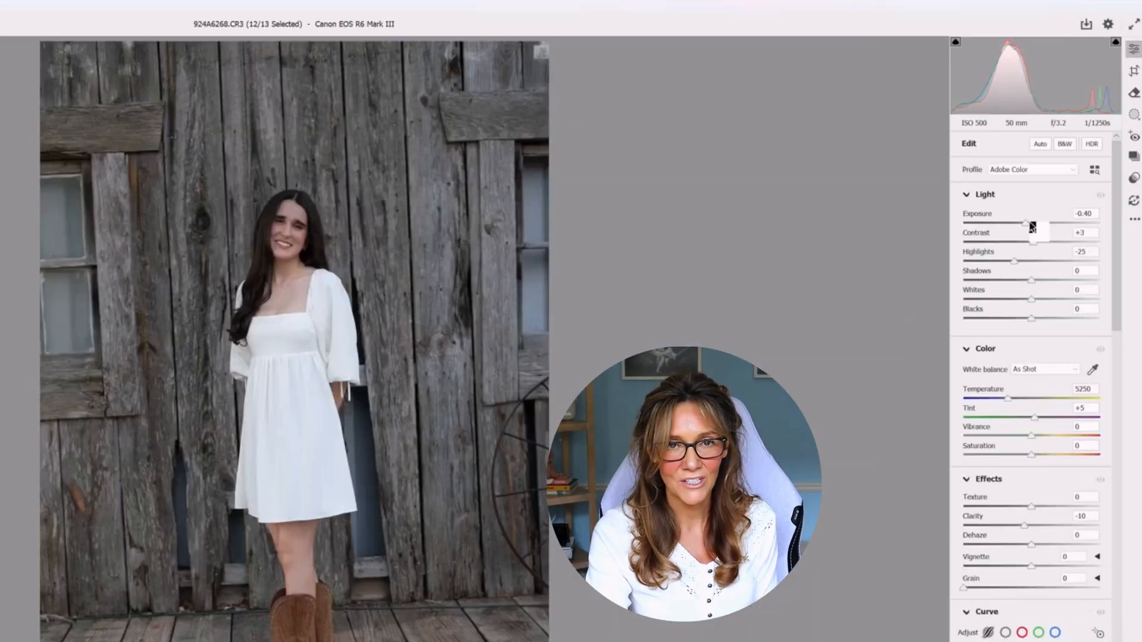
drag(1033, 224, 1042, 228)
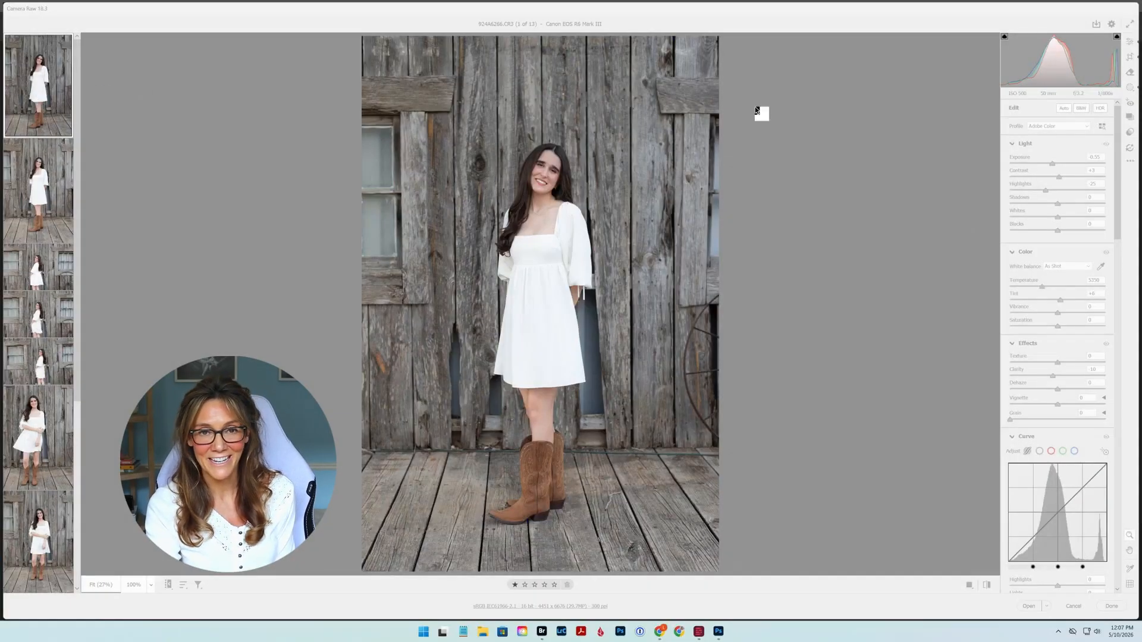
Select all thirteen photos and synchronize their settings with the Default subset, leaving out Crop & Geometry, Remove and Masking
click(64, 43)
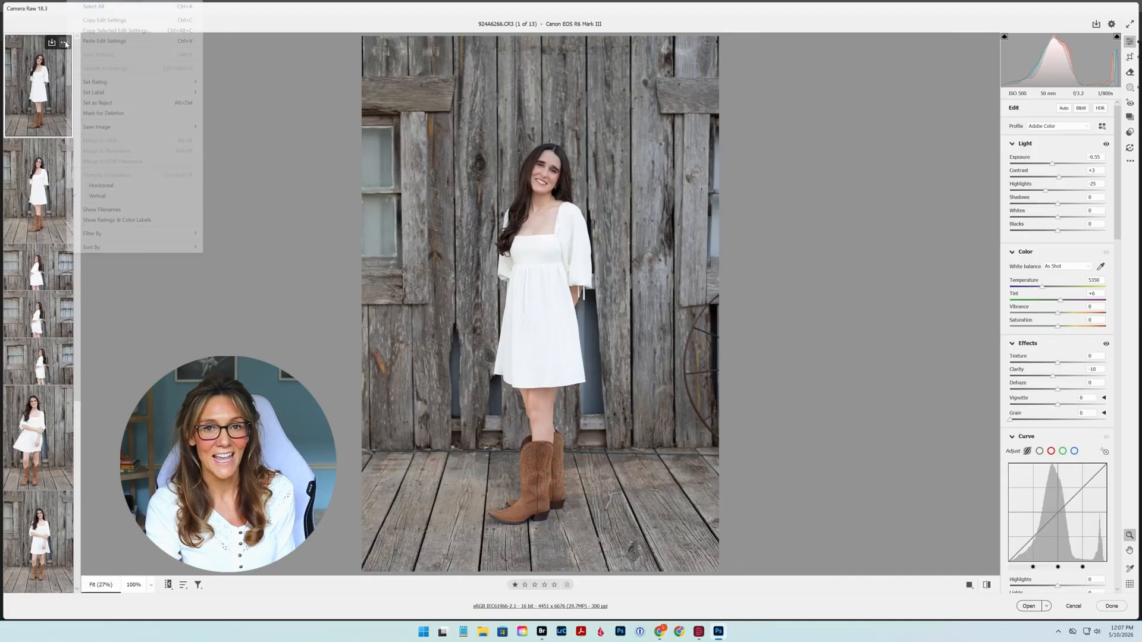
click(80, 6)
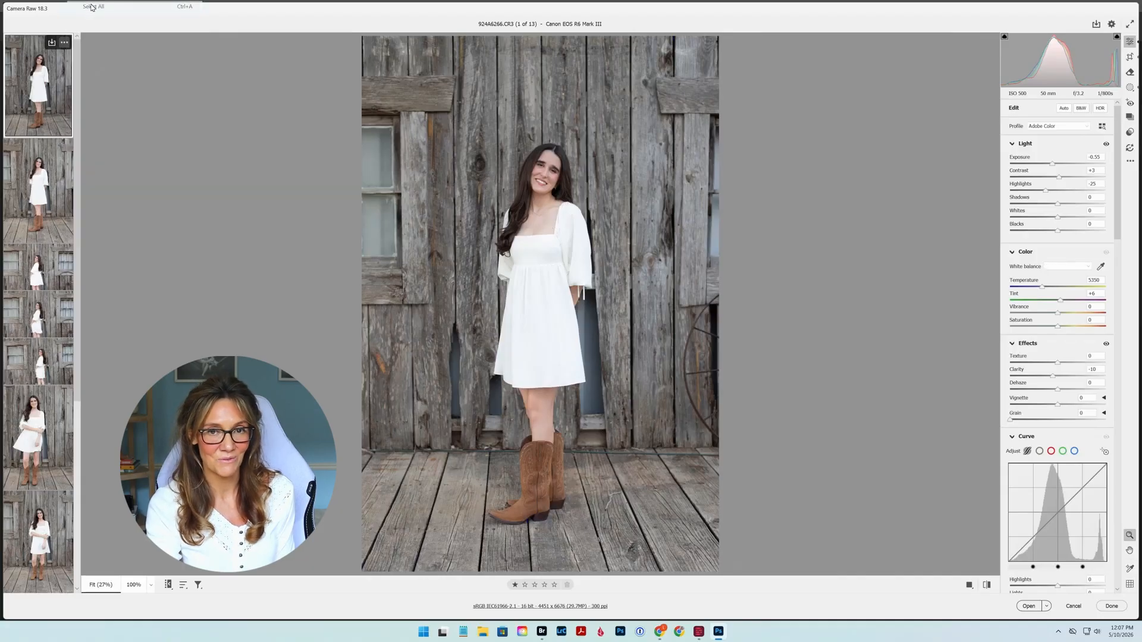
click(64, 43)
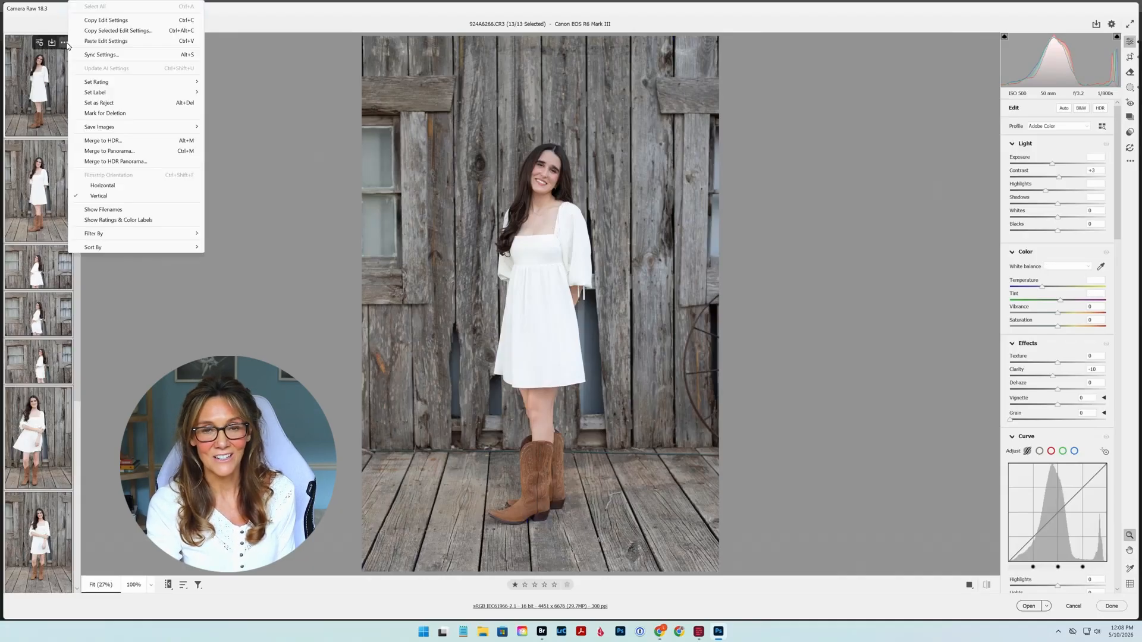
click(96, 54)
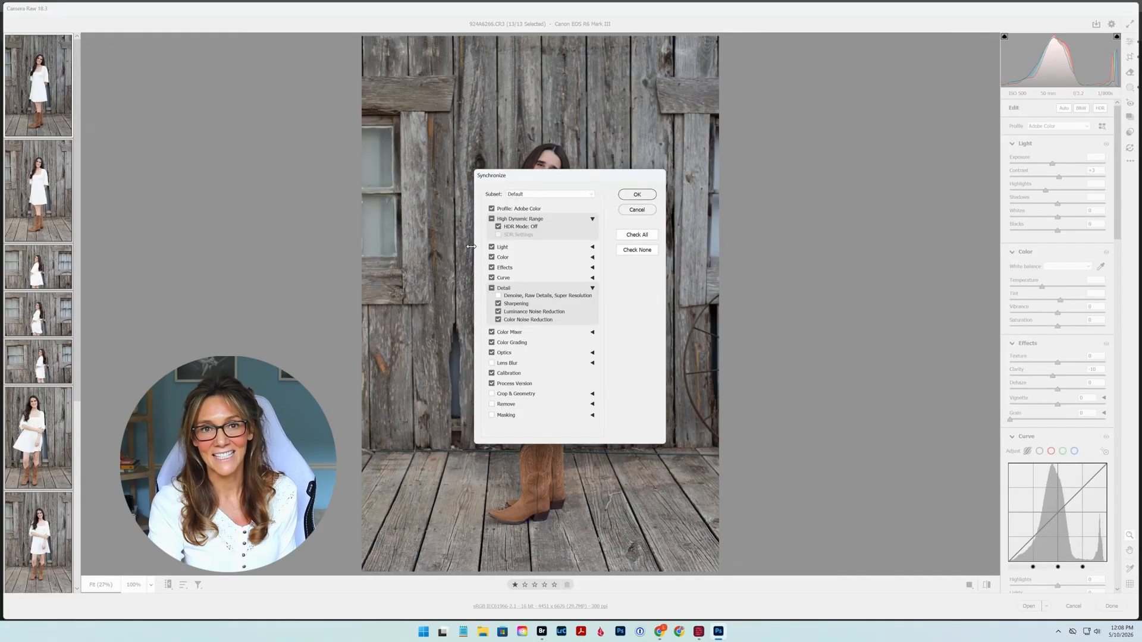
click(491, 219)
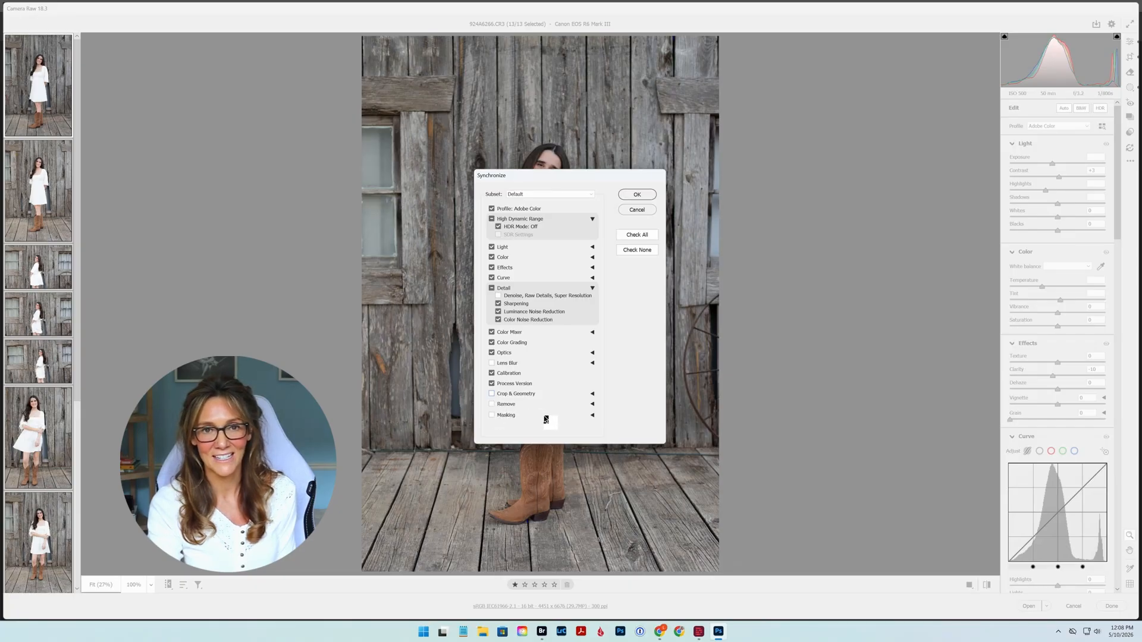
click(637, 195)
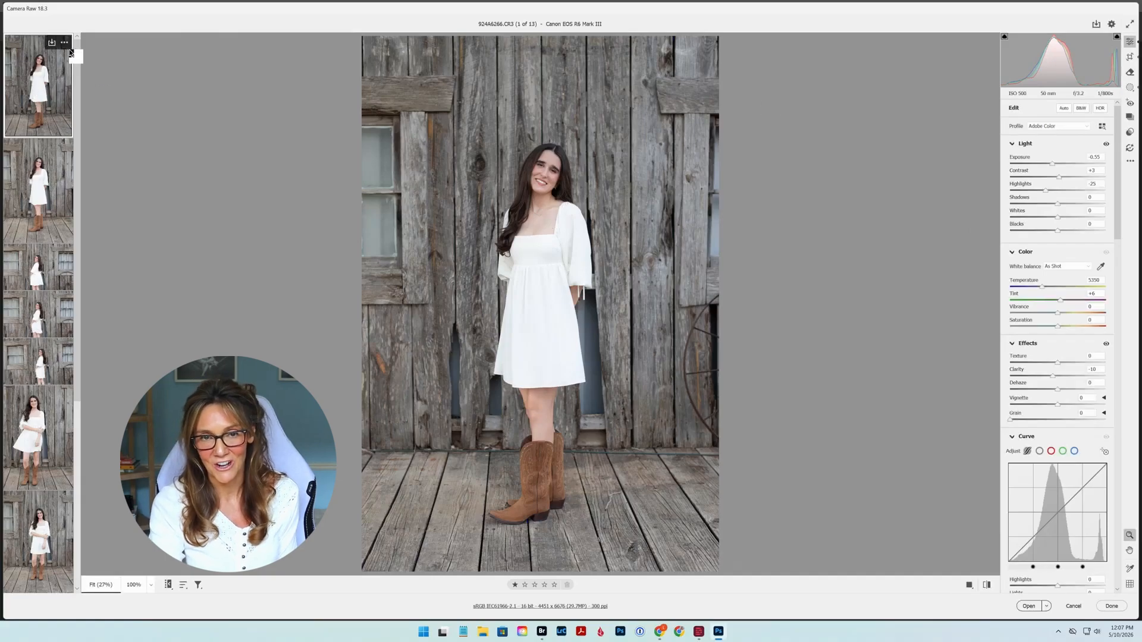
Select all photos in the filmstrip and bring up the filmstrip options
click(64, 42)
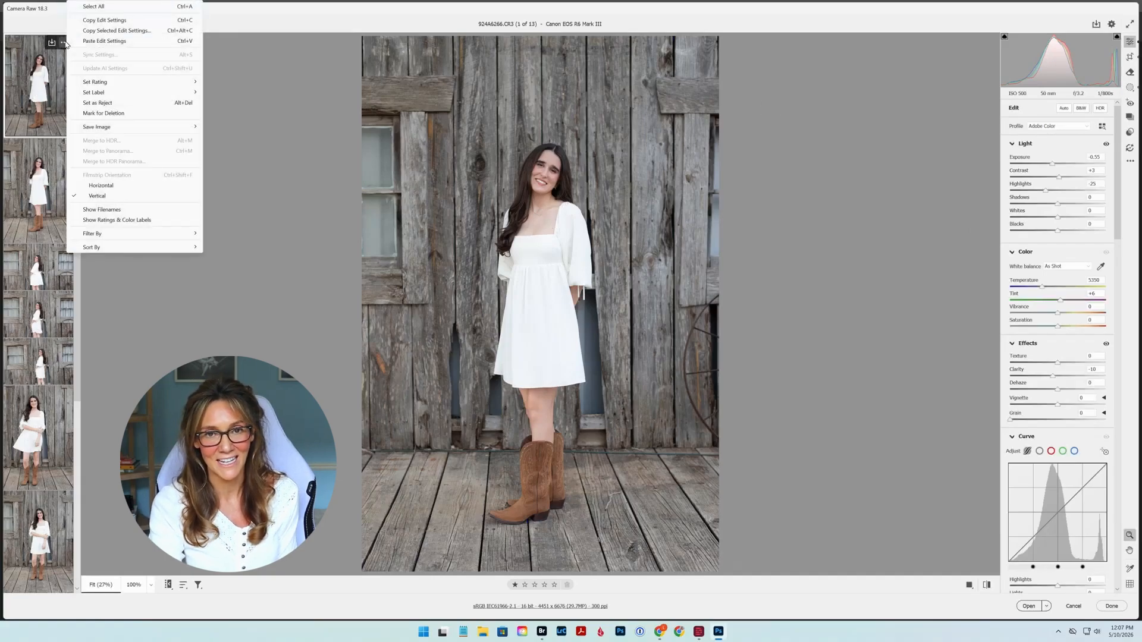
click(73, 7)
click(64, 42)
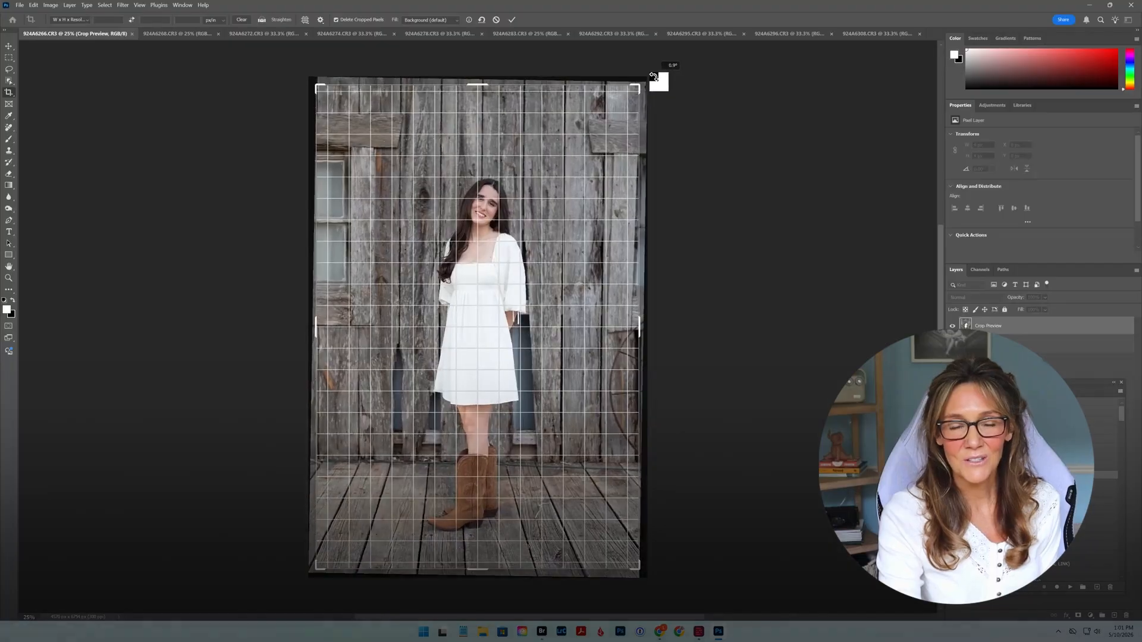
Straighten the full-length portrait 924A6268.CR3 by rotating it slightly with the Crop tool
click(152, 34)
click(163, 36)
drag(651, 80, 652, 81)
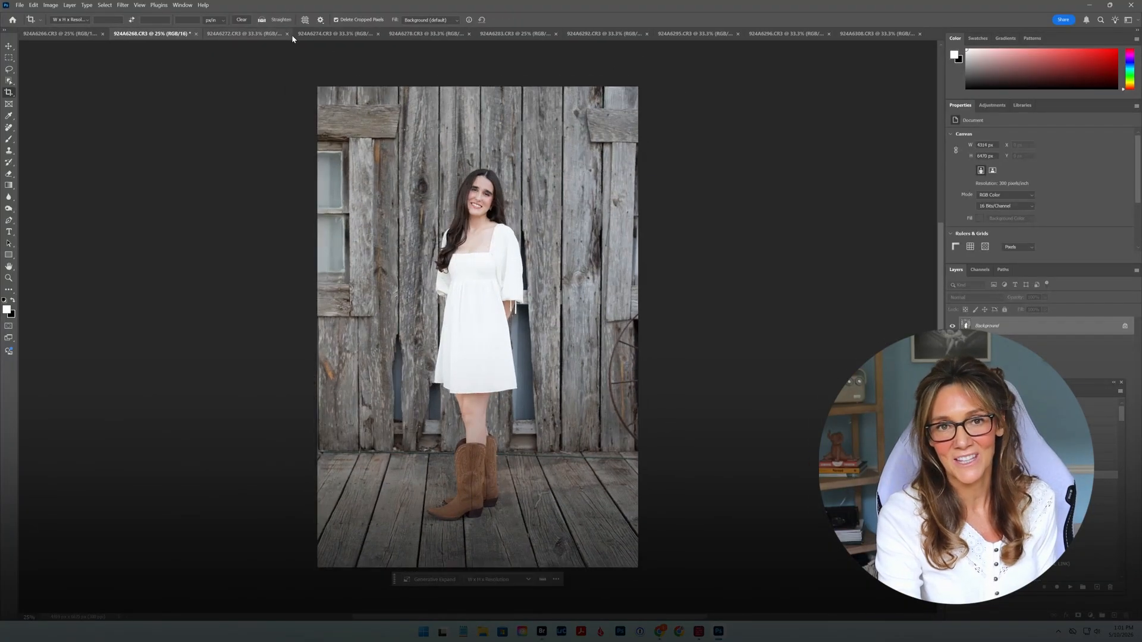
Crop 924A6272.CR3 tighter by pulling in the upper-right corner, and apply the crop
click(241, 34)
drag(824, 98, 785, 117)
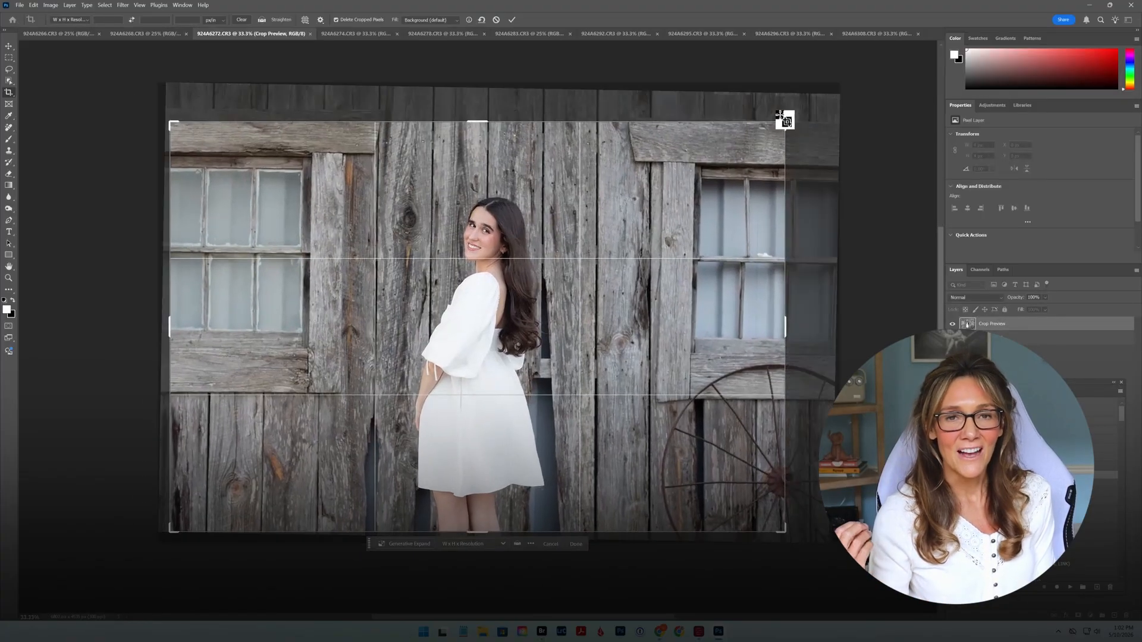
key(Return)
Crop 924A6274.CR3 slightly at its upper-right corner and apply the crop
click(355, 34)
drag(805, 112, 794, 113)
key(Return)
Close 924A6278.CR3 without saving its changes and bring up 924A6283.CR3
click(449, 34)
click(474, 34)
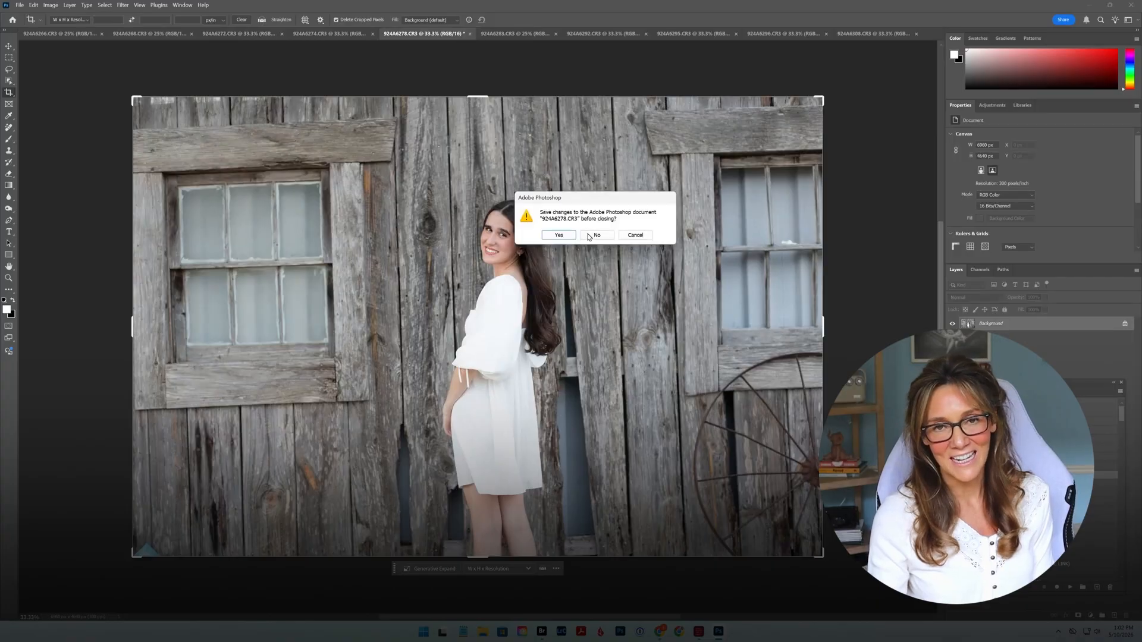
click(597, 234)
click(446, 34)
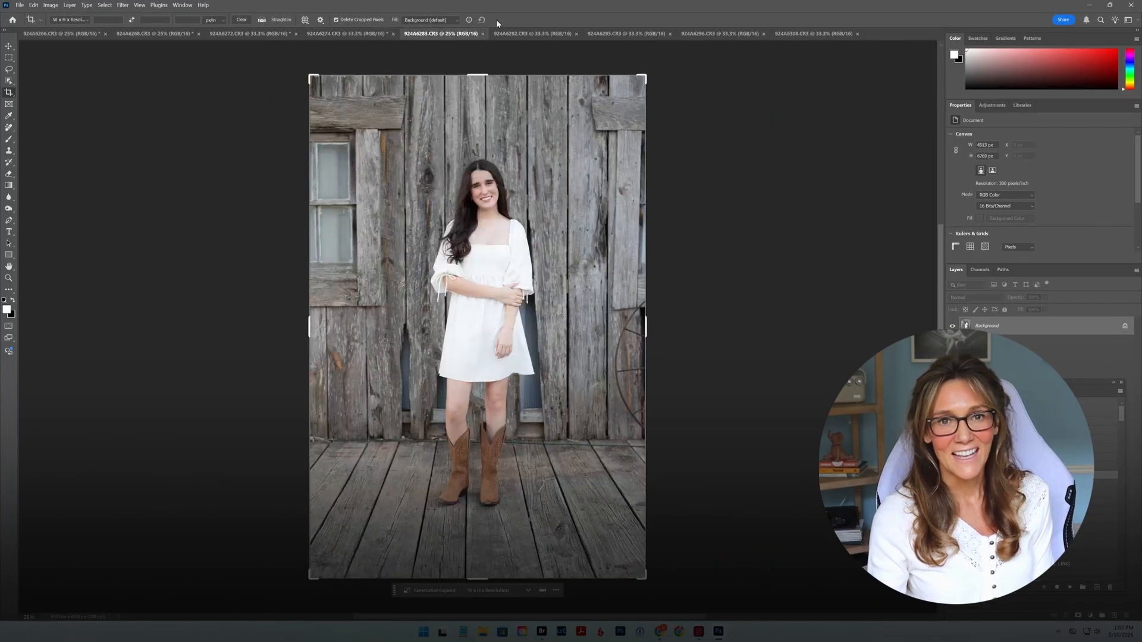
In 924A6292.CR3, lasso and remove the distraction beside the driftwood and the blue container at the right end of the deck
click(520, 34)
click(9, 70)
mouse_move(235, 264)
mouse_down()
mouse_move(189, 289)
mouse_move(212, 316)
mouse_move(253, 279)
mouse_move(236, 265)
mouse_up()
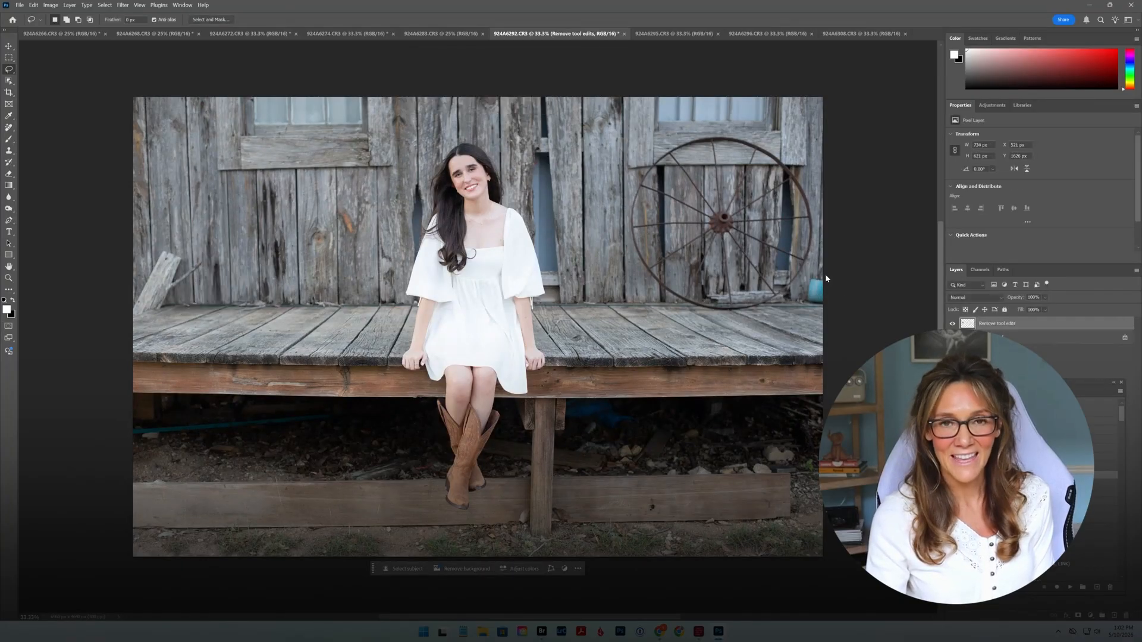
mouse_move(825, 276)
mouse_down()
mouse_move(801, 292)
mouse_move(828, 315)
mouse_move(836, 286)
mouse_up()
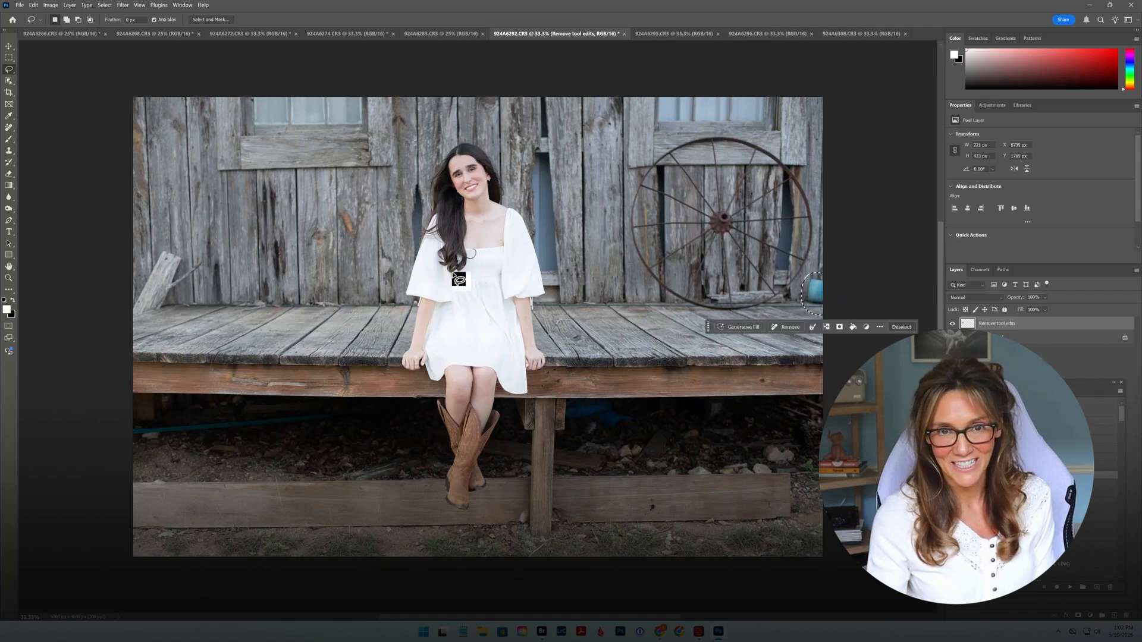
click(793, 326)
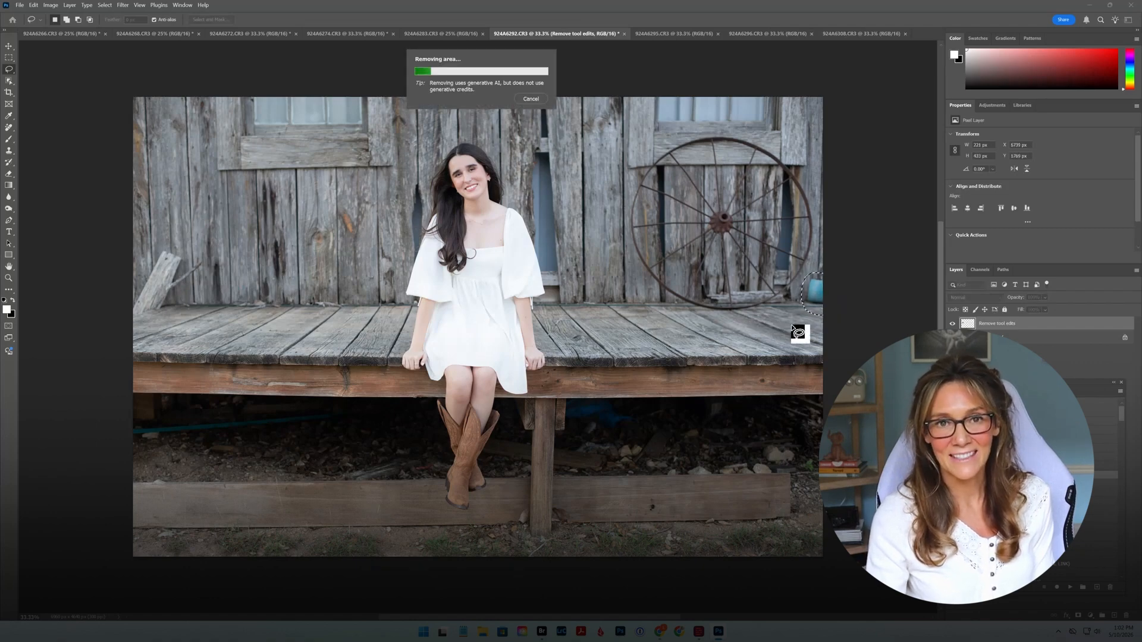
Brush away the blue object and the blue pipe beneath the deck in 924A6292.CR3 with the Remove tool
key(j)
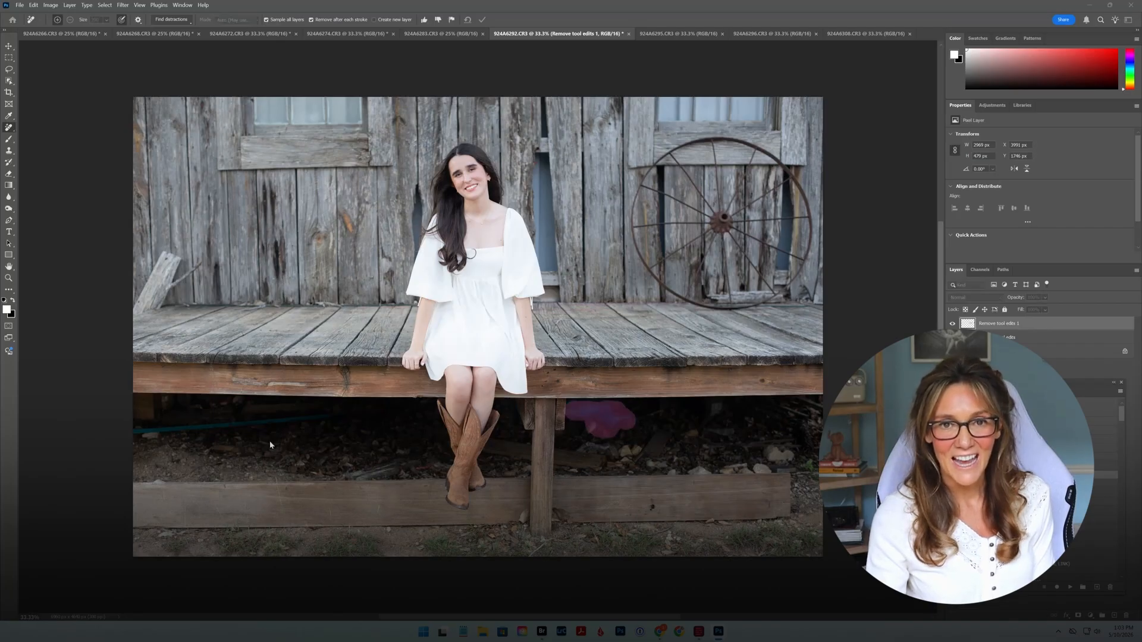
drag(143, 433, 351, 420)
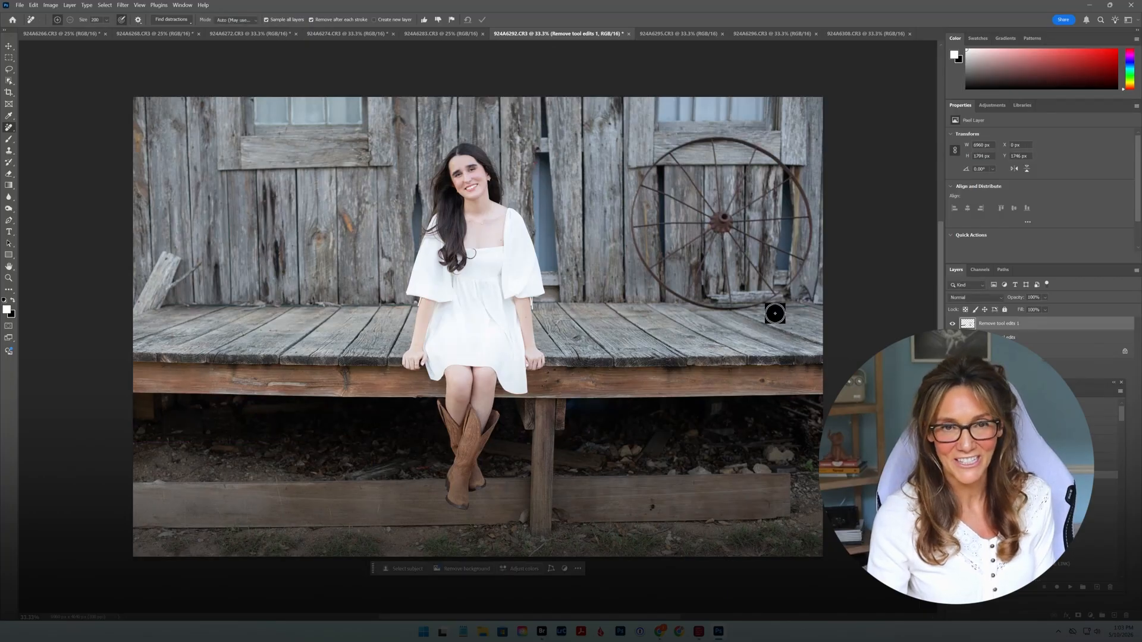
In 924A6295.CR3, brush away the blue pipe and the blue object beneath the deck with the Remove tool
click(441, 34)
click(678, 34)
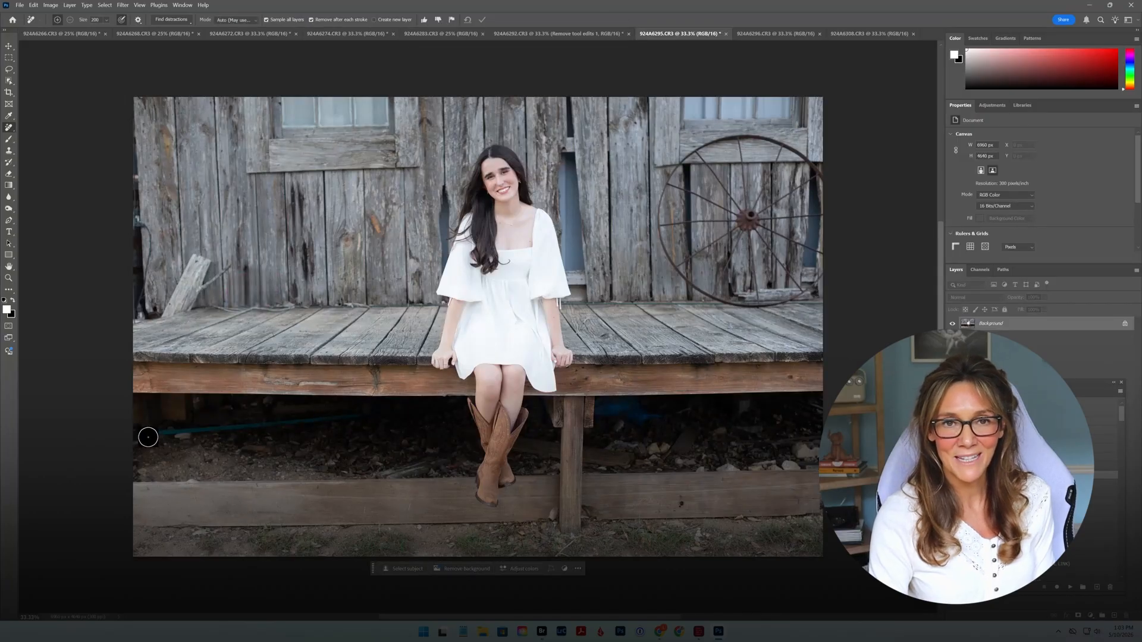
drag(148, 437, 373, 420)
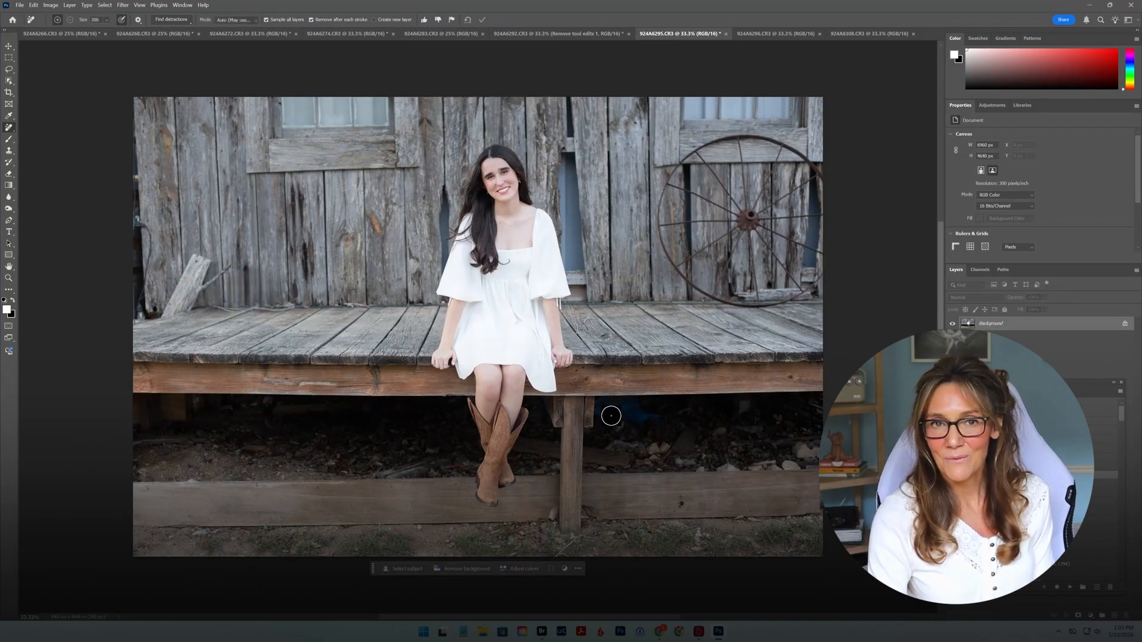
drag(661, 413, 684, 421)
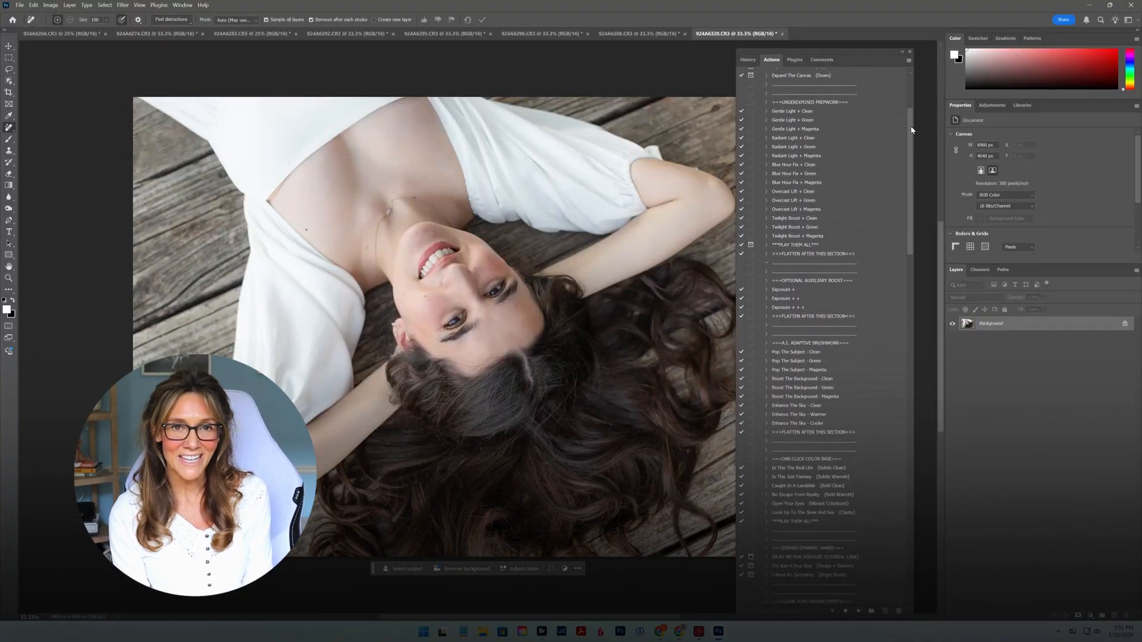
drag(911, 140, 914, 223)
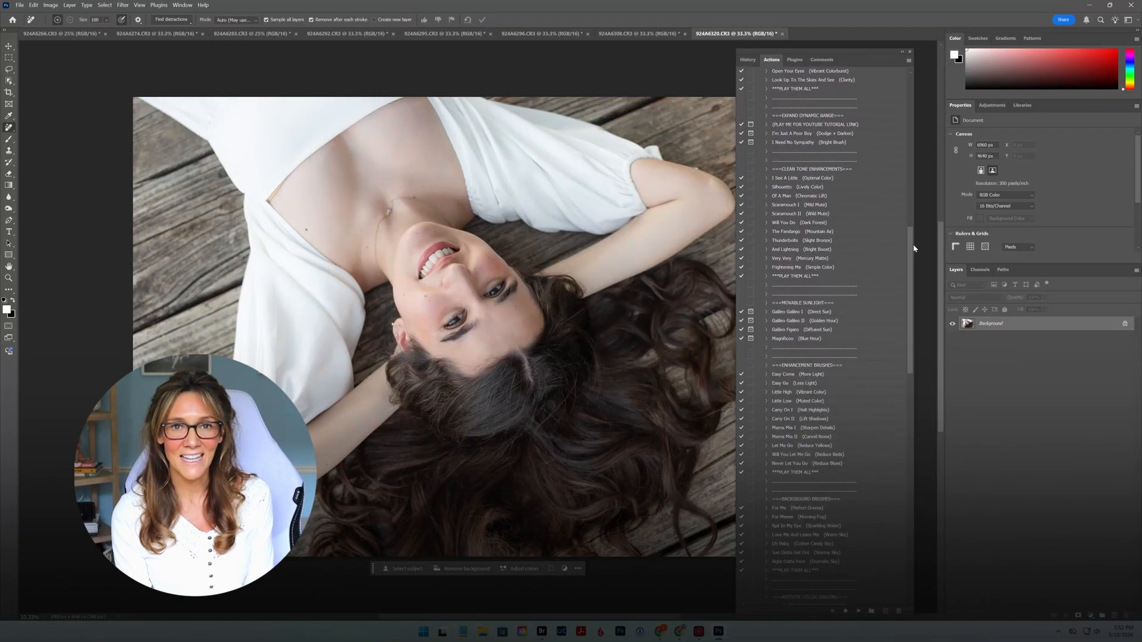
drag(916, 276, 918, 412)
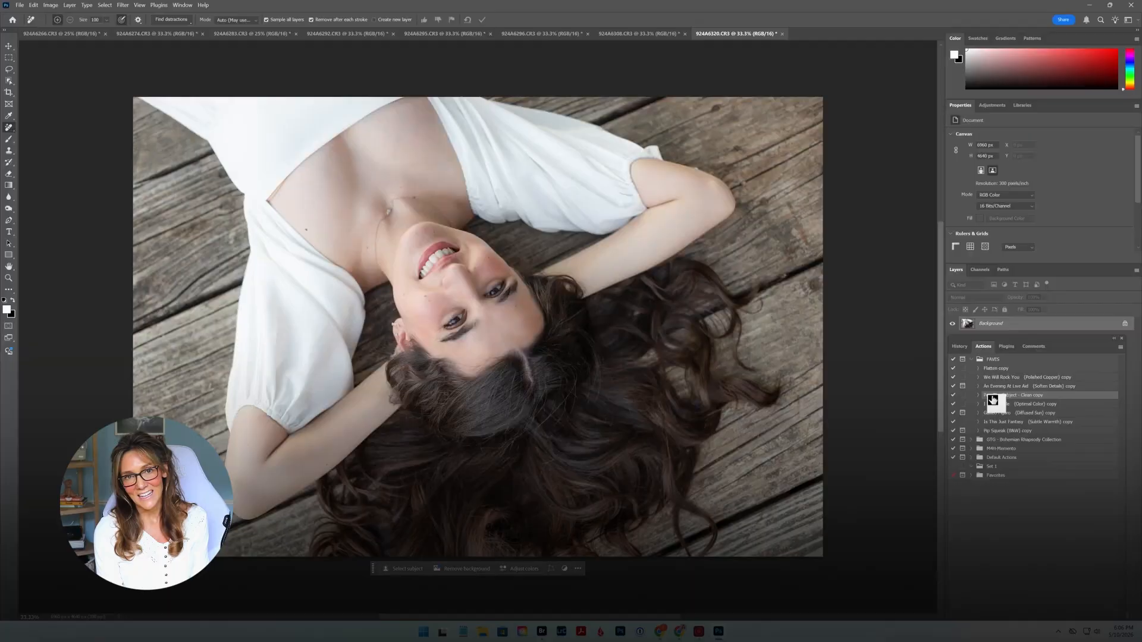
Batch-run the "Pop The Subject - Clean copy" action from the FAVES set on all Opened Files, with destination None
click(19, 6)
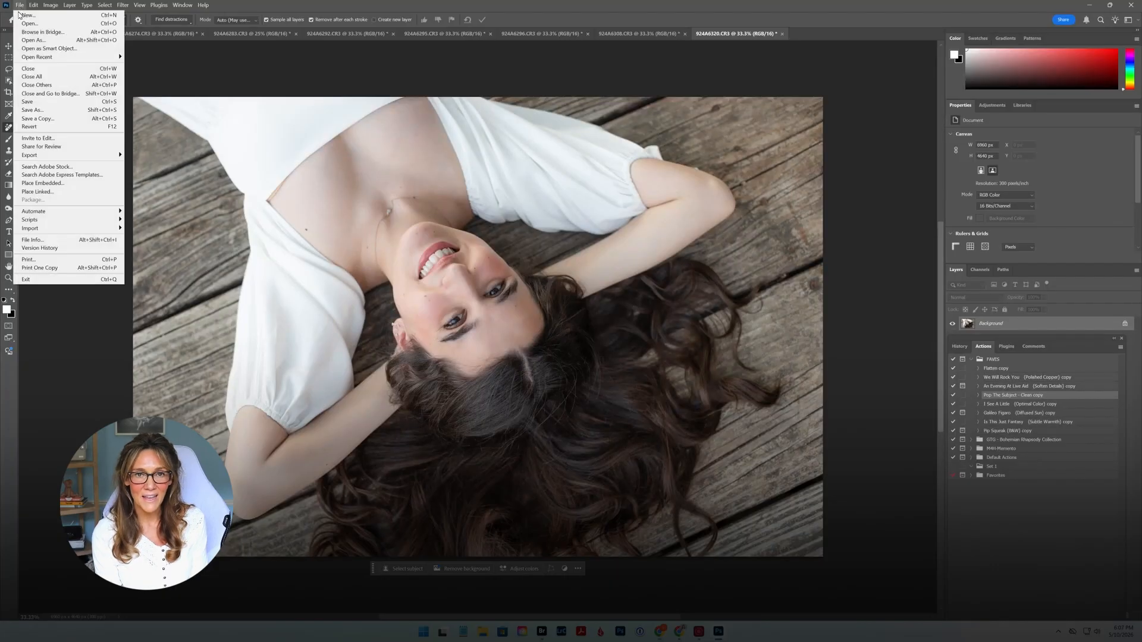
click(143, 212)
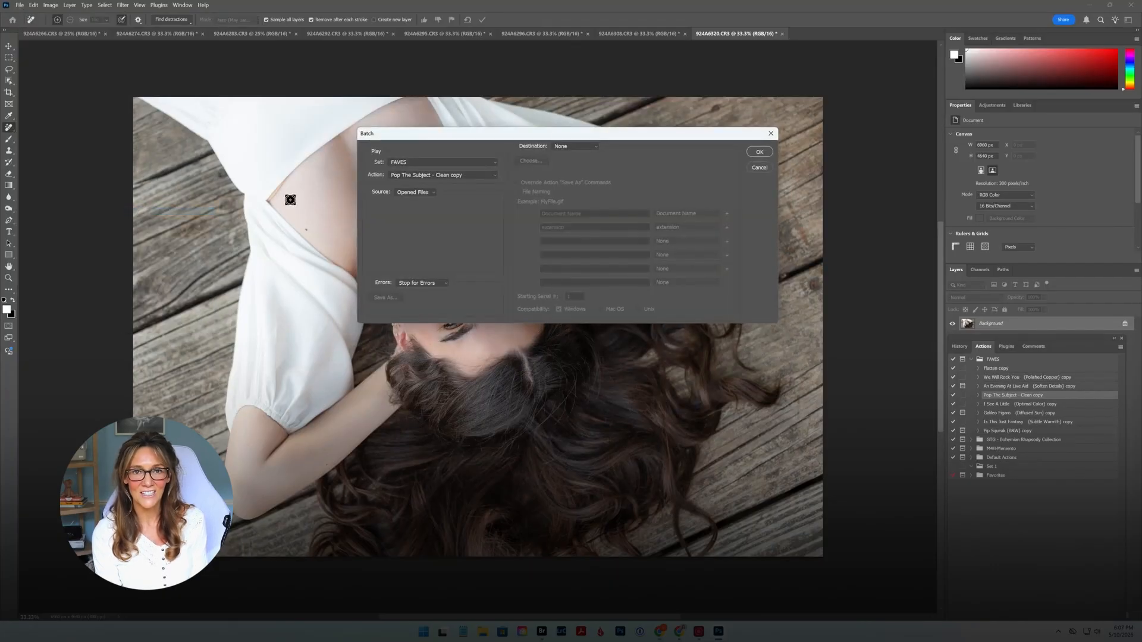
click(453, 208)
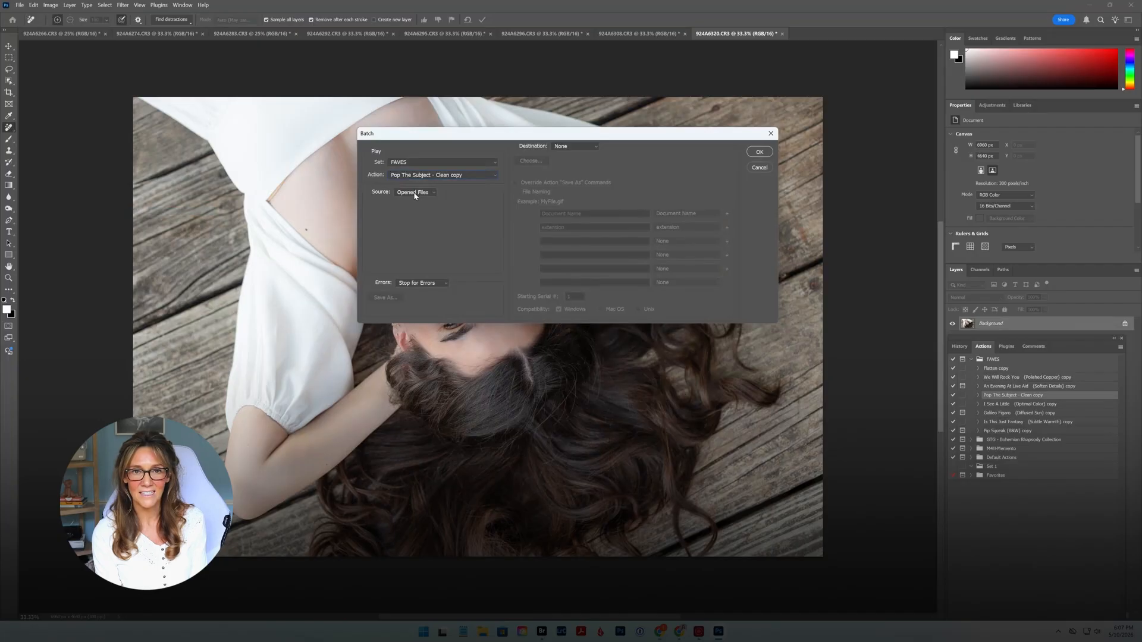
click(759, 152)
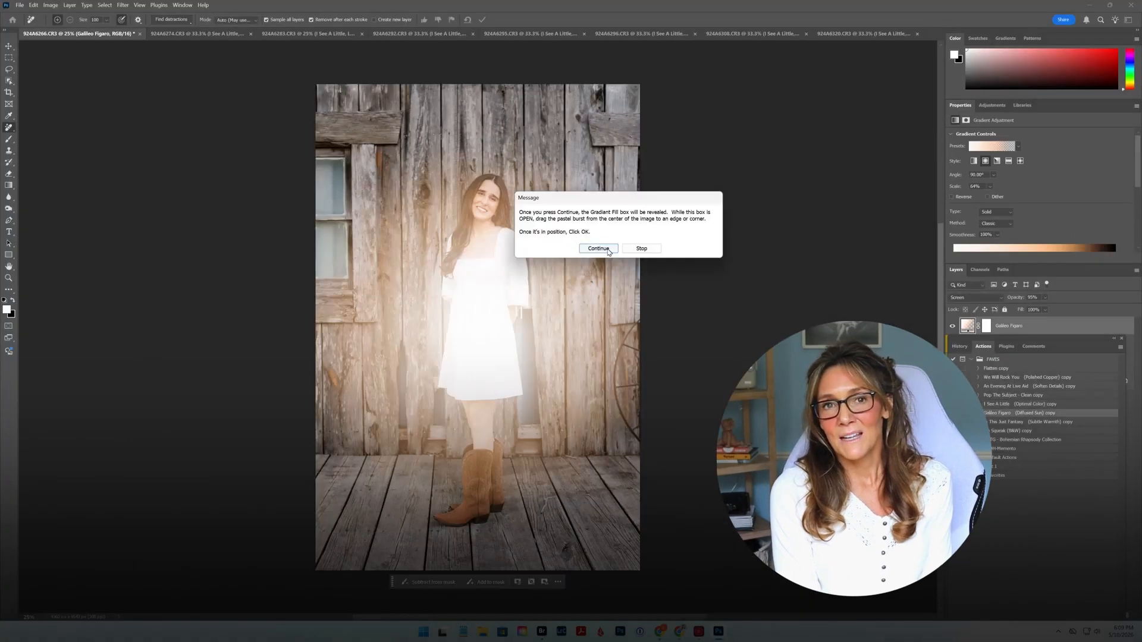
Move the diffused sun gradient beyond the upper-left edge of 924A6266.CR3, enter 80 in the gradient settings and accept
click(608, 252)
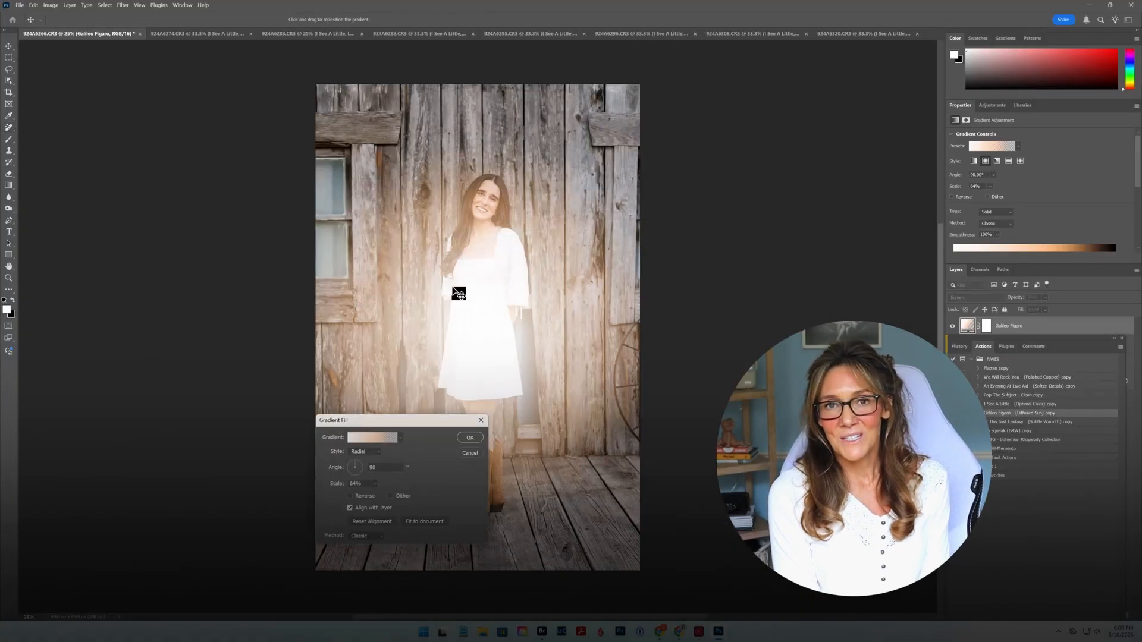
drag(458, 224, 237, 173)
text(80)
key(Return)
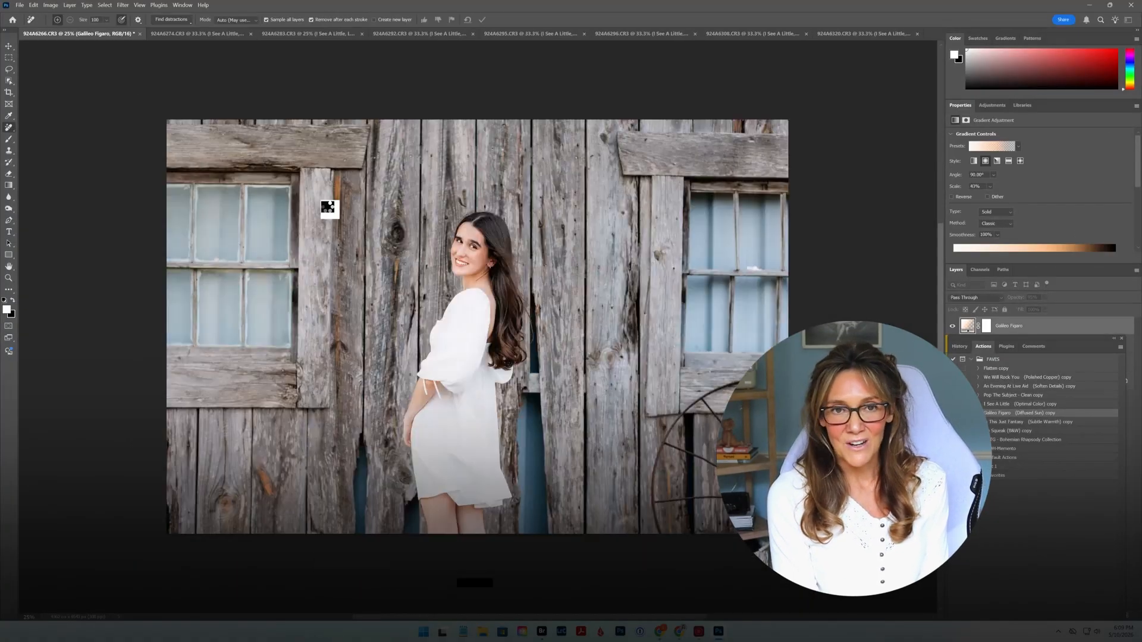
Enter 80 in the gradient settings for the second photo, move its sun glow past the upper-left edge and accept
click(601, 249)
text(80)
drag(470, 290, 46, 198)
click(470, 437)
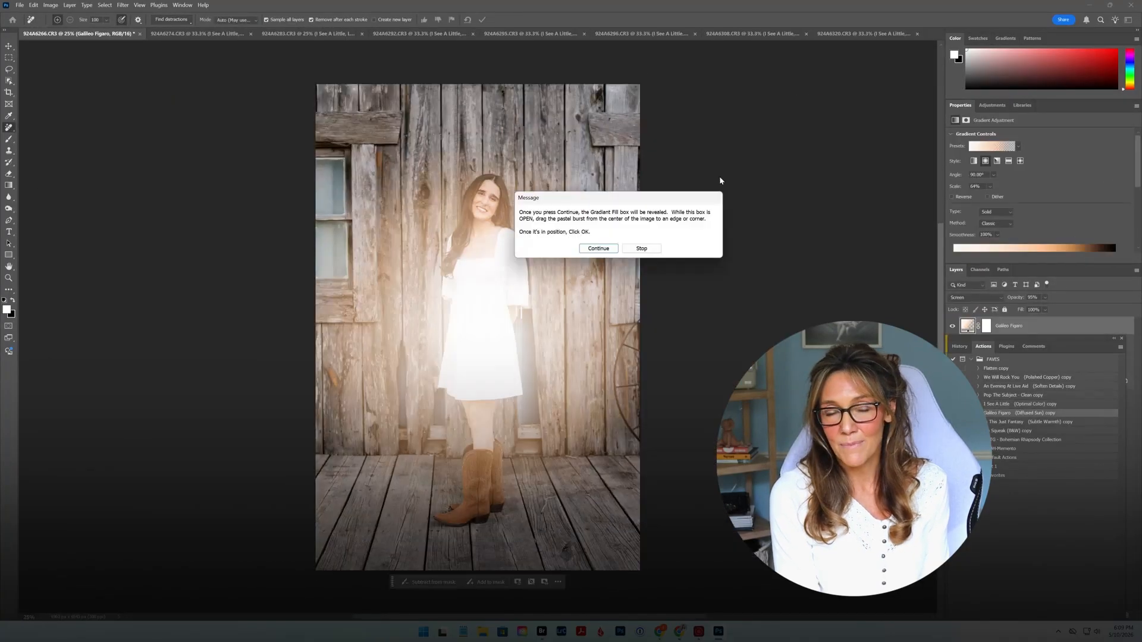
Move the diffused sun glow past the upper-left edge of 924A6266.CR3, accept it and continue to the gradient settings of 924A6274.CR3
click(599, 249)
drag(468, 308, 258, 173)
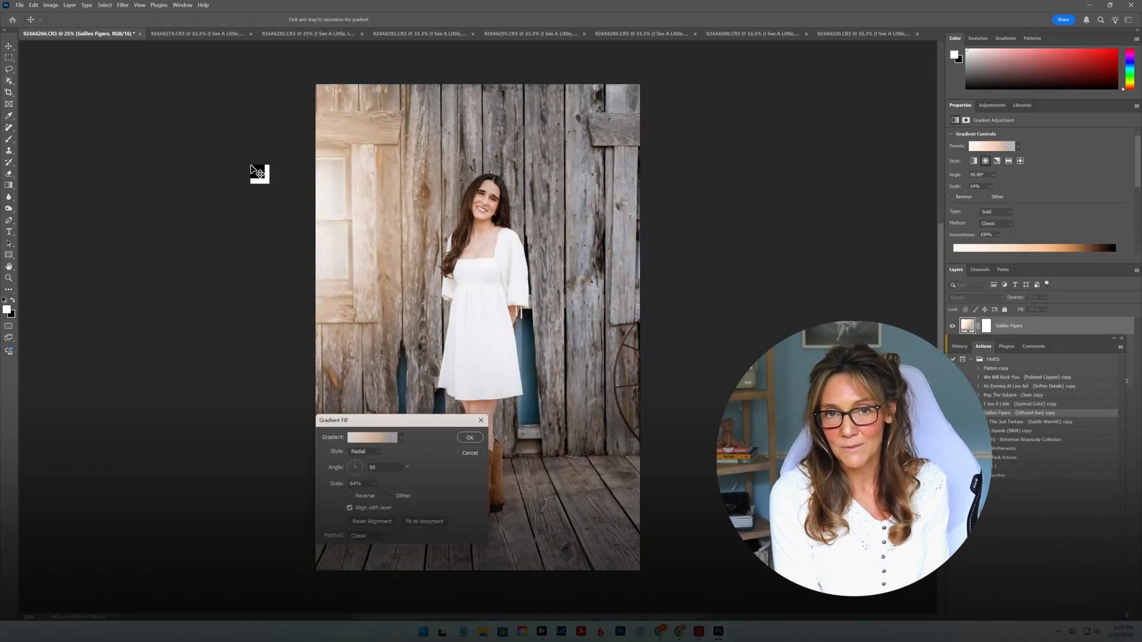
key(Return)
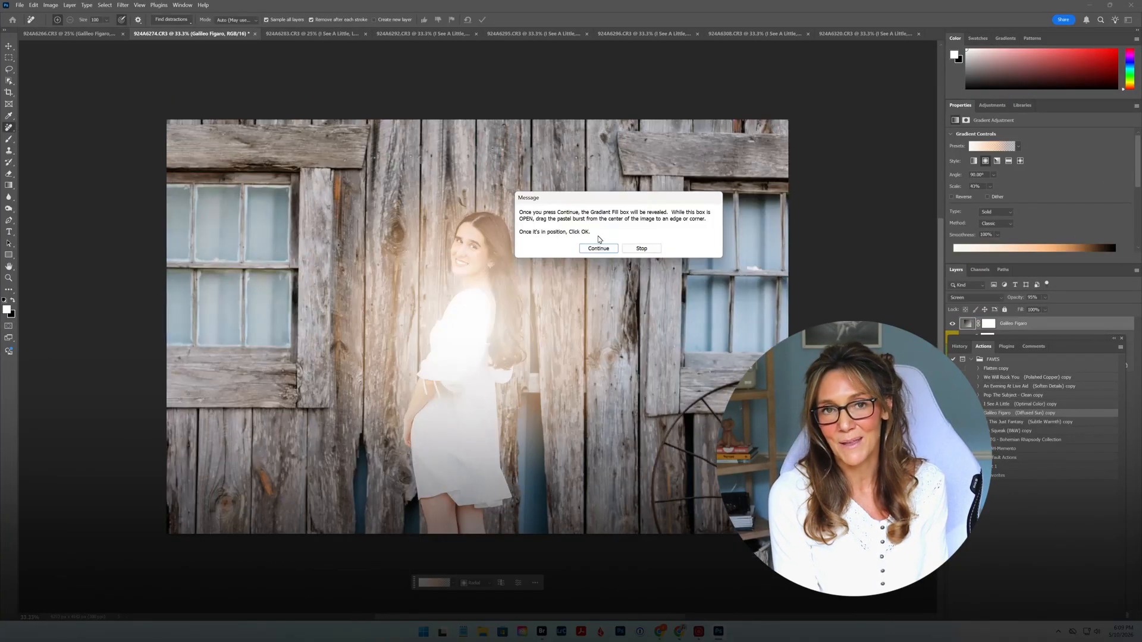
key(Return)
text(8)
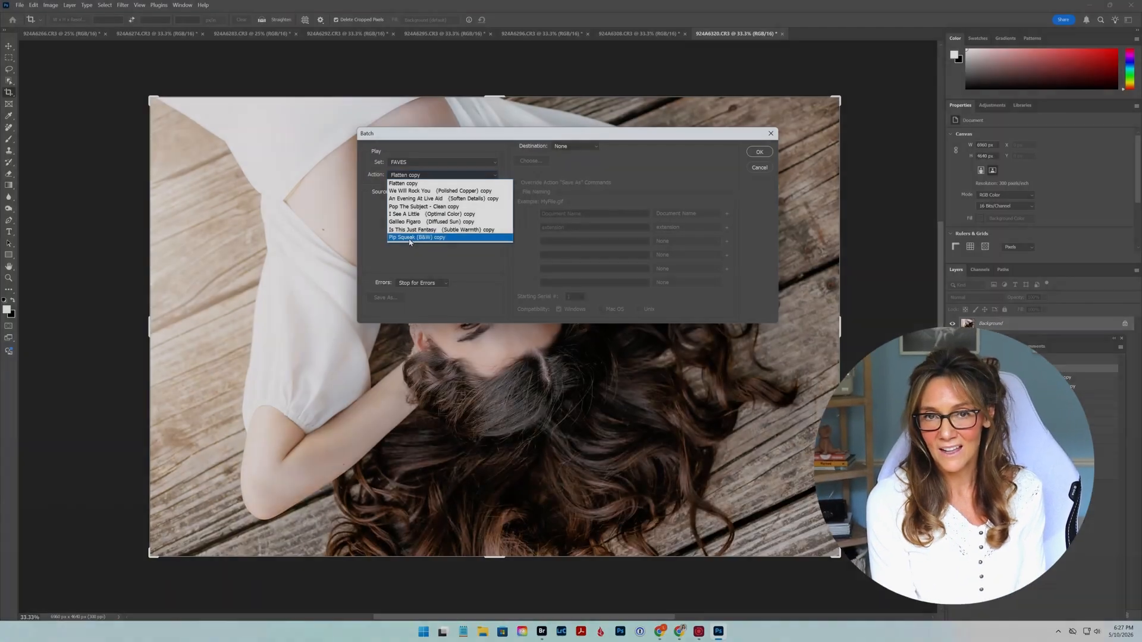
Batch-run the "Pip Squeak (BW) copy" action from the FAVES set on all Opened Files with destination None, continuing through each photo
click(443, 237)
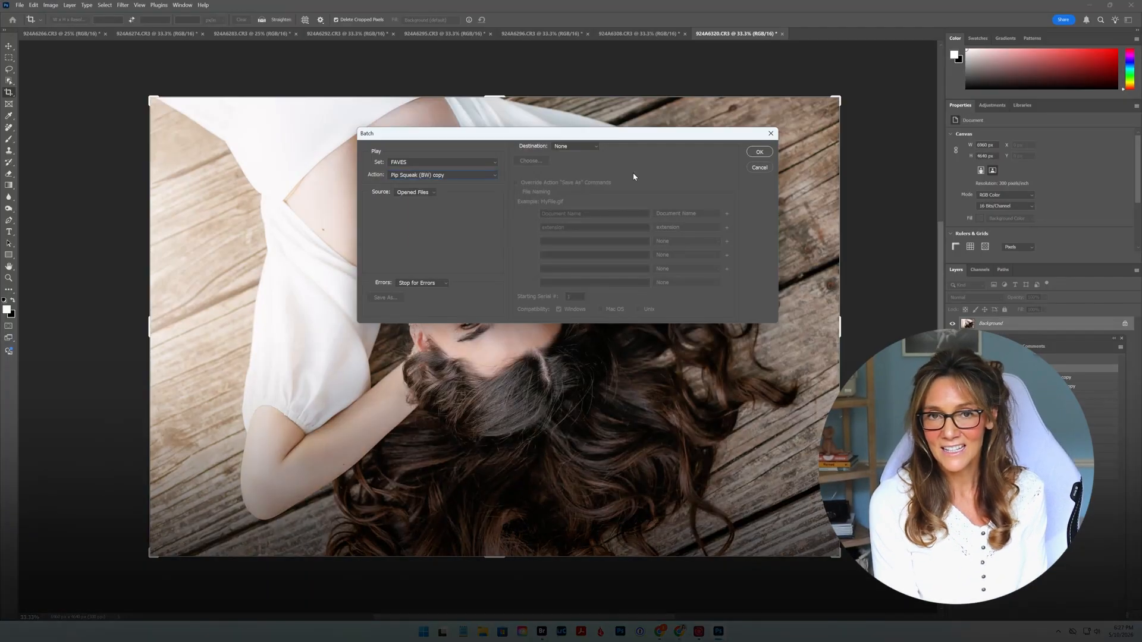
click(760, 152)
click(603, 247)
click(603, 248)
click(610, 249)
click(610, 248)
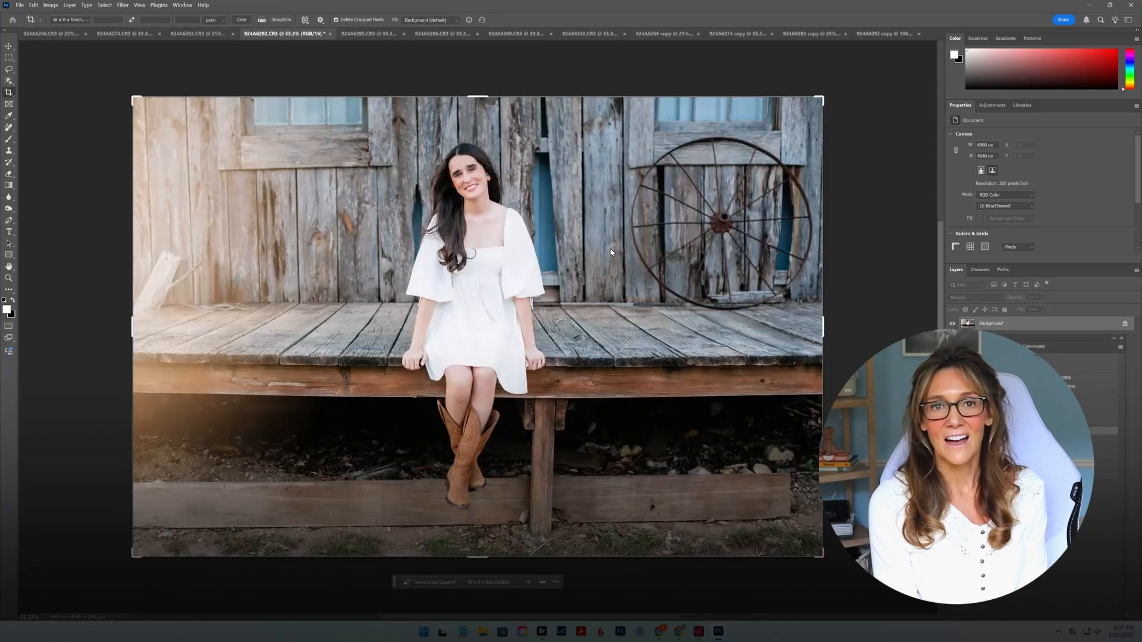
click(611, 250)
click(610, 249)
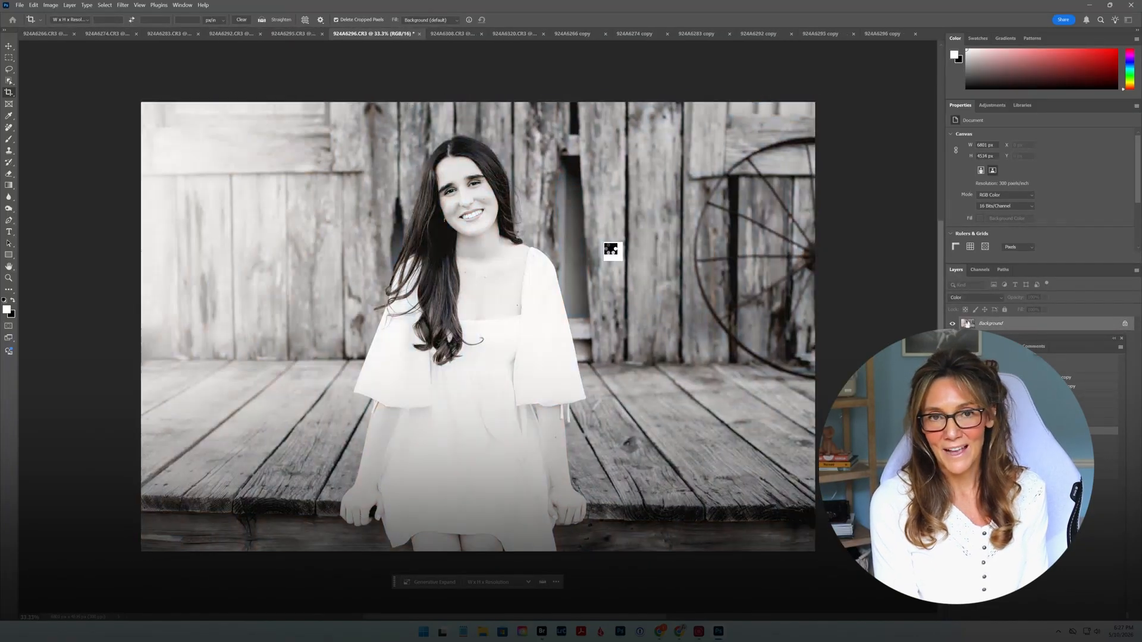
click(610, 249)
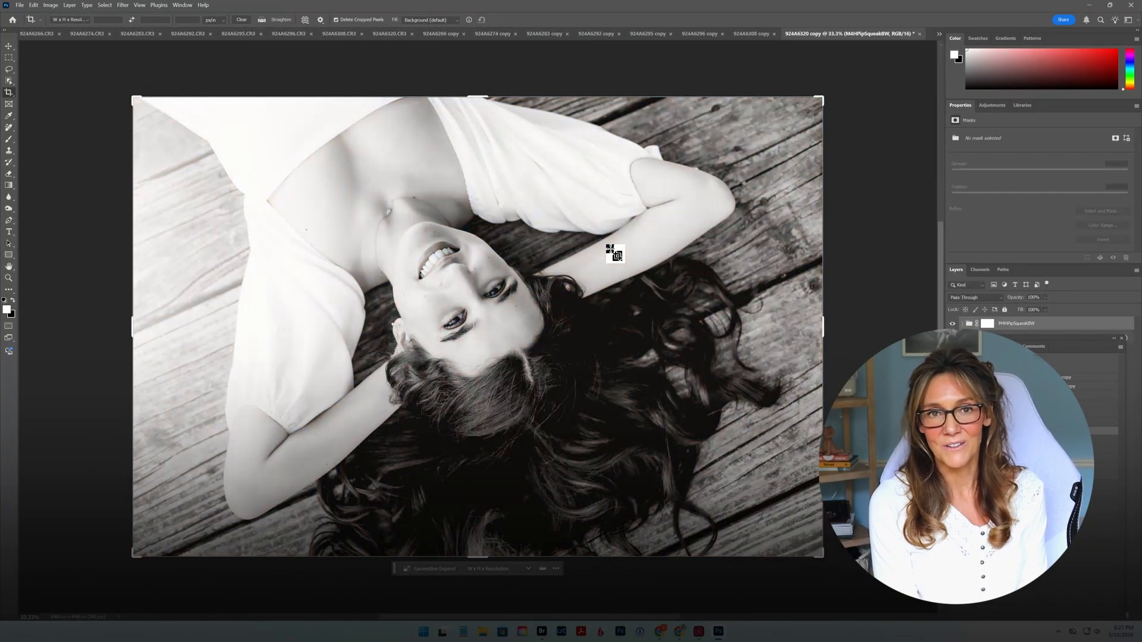
Batch-run the "Flatten copy" action from the FAVES set on all Opened Files, with destination None
click(20, 5)
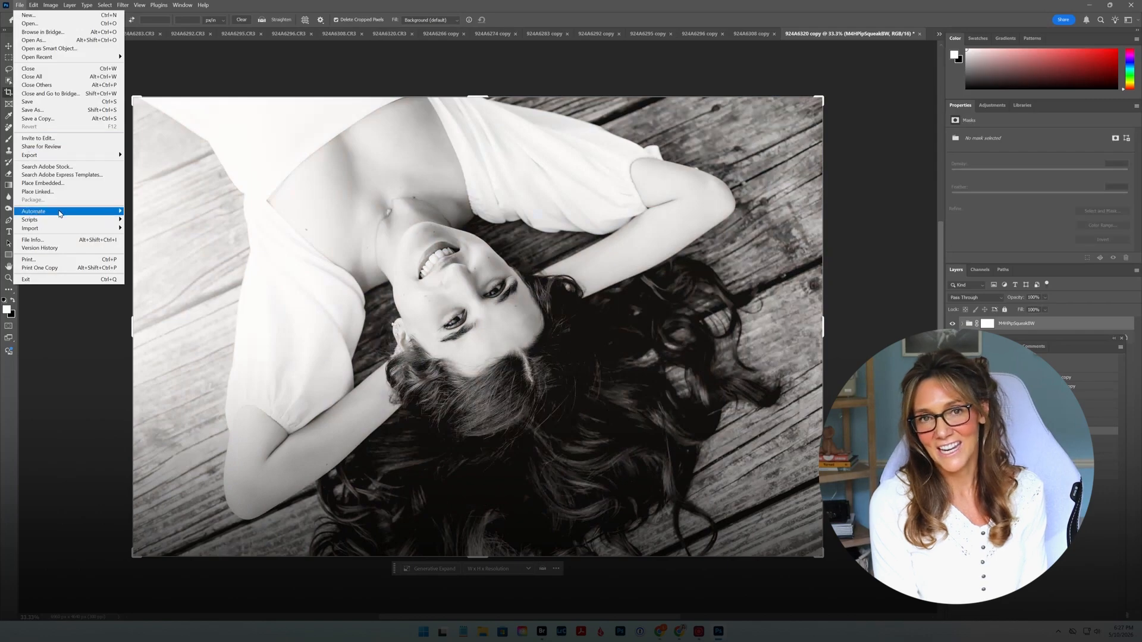
mouse_move(65, 217)
click(155, 211)
click(400, 179)
click(405, 189)
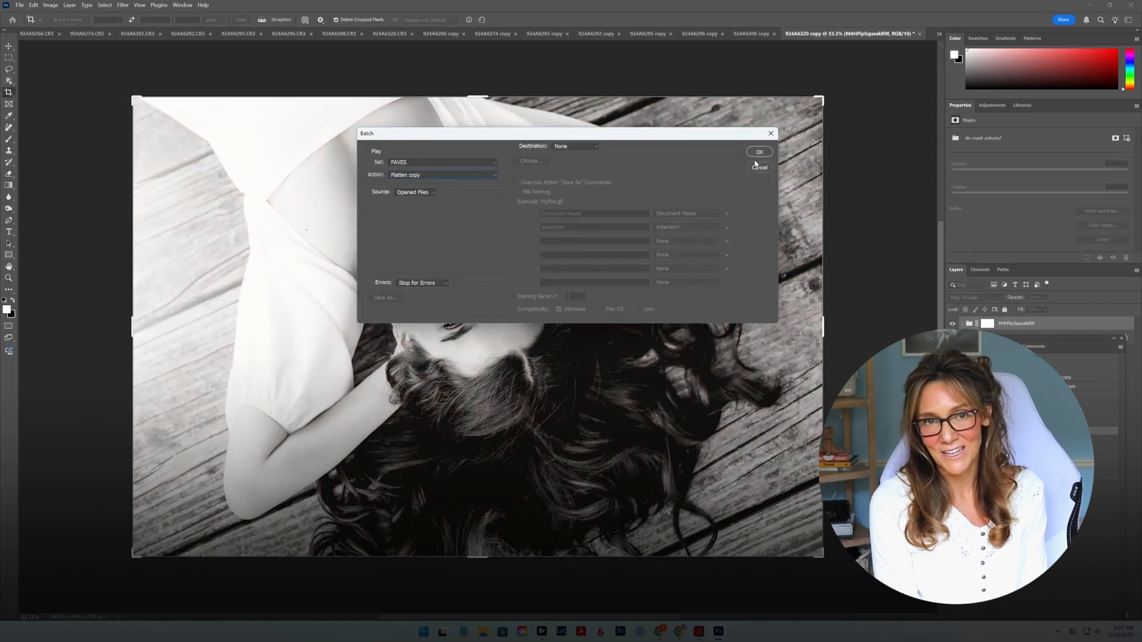
click(759, 153)
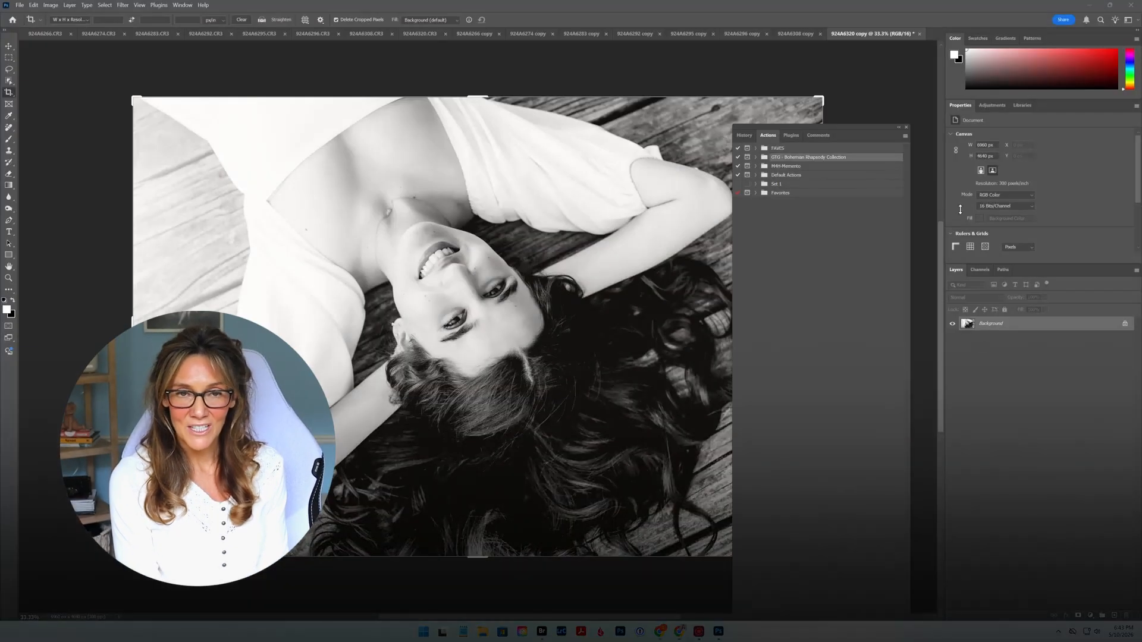
Create a new action set named Favorites and place it directly below the FAVES set
click(905, 136)
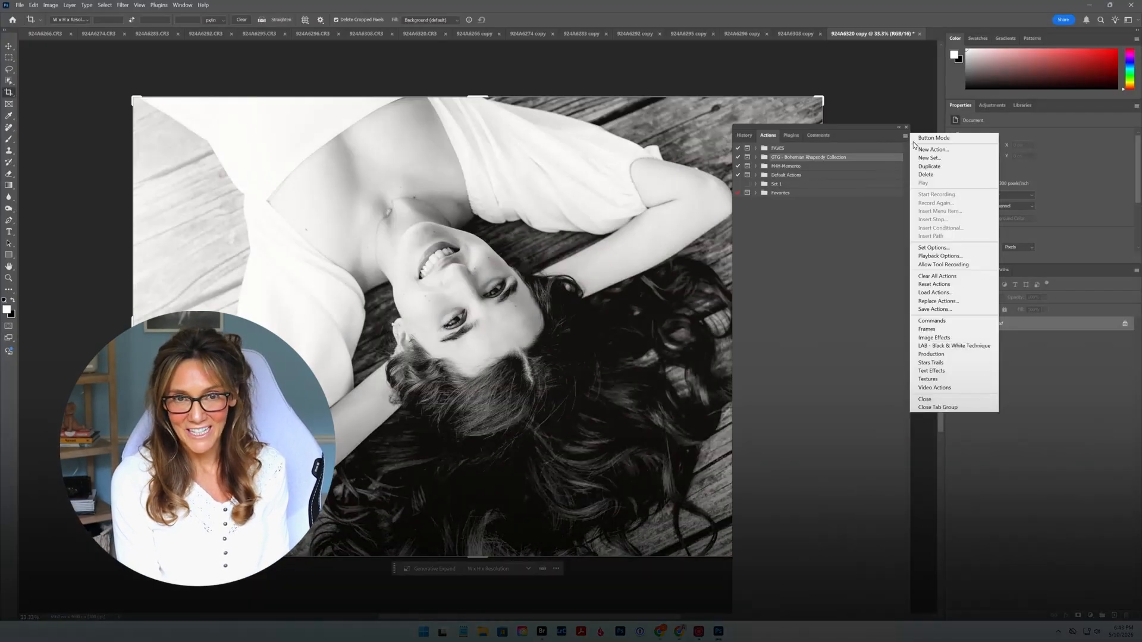
click(929, 158)
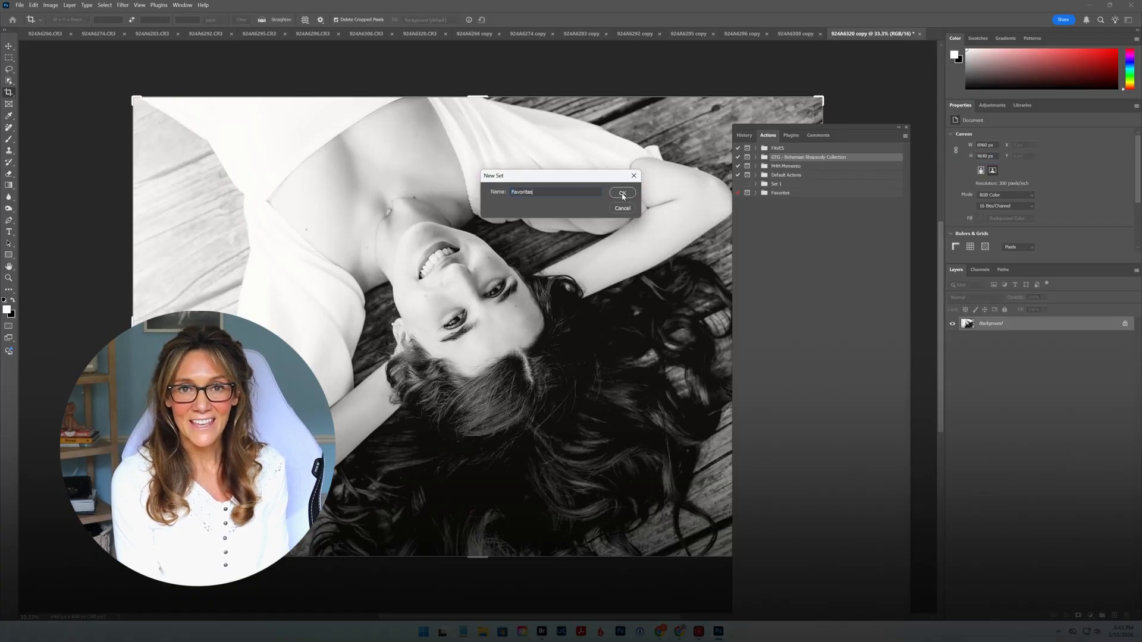
click(622, 193)
drag(765, 205, 776, 159)
Duplicate the "Gentle Light + Clean" action in the Bohemian Rhapsody Collection and move the copy into the new Favorites set
click(758, 168)
click(797, 320)
click(905, 136)
click(928, 167)
drag(816, 312, 819, 161)
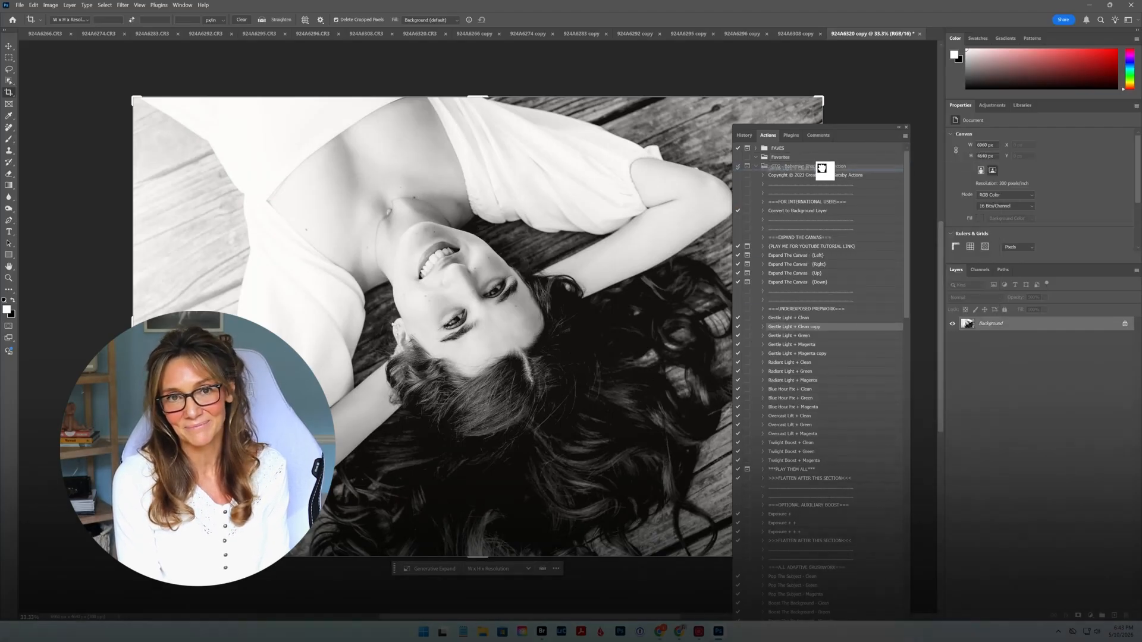